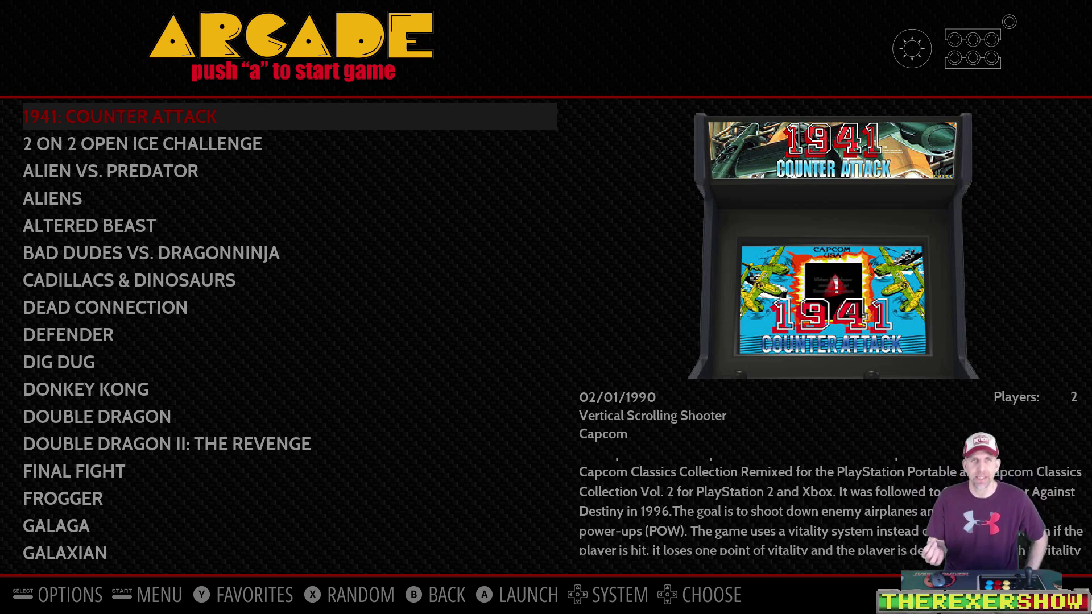
# - Leave the Arcade game list and browse the game systems in the carousel
pyautogui.press('BackSpace')
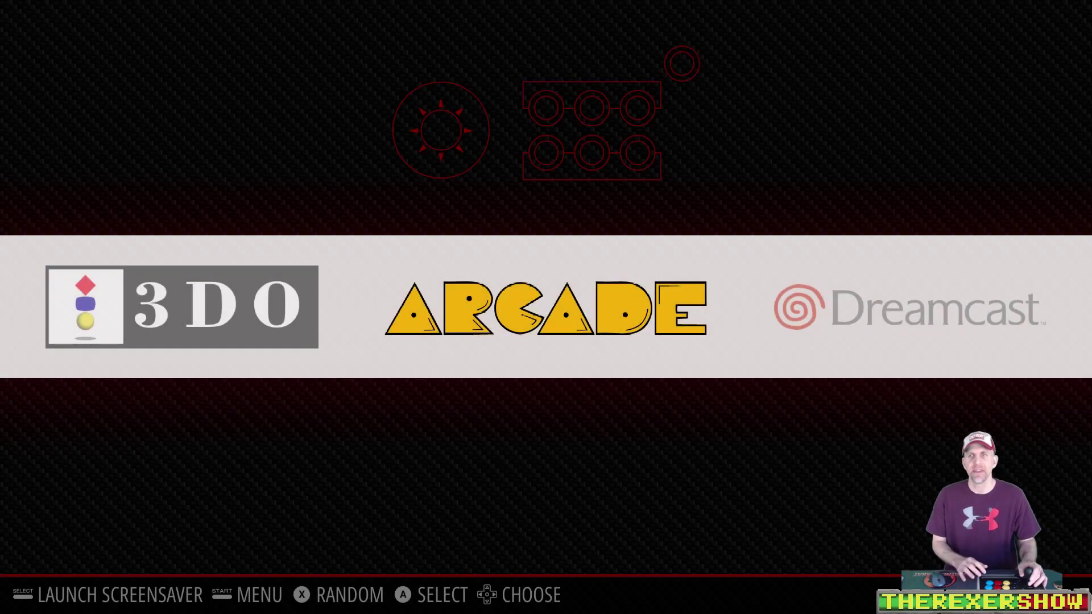
pyautogui.press('Right')
pyautogui.press('Right')
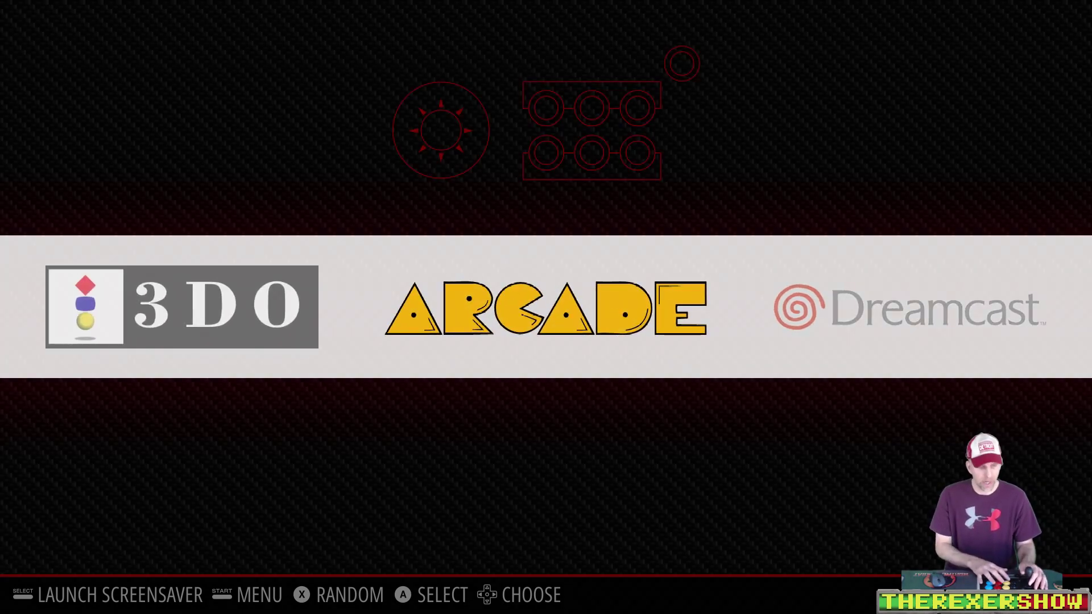
pyautogui.press('Return')
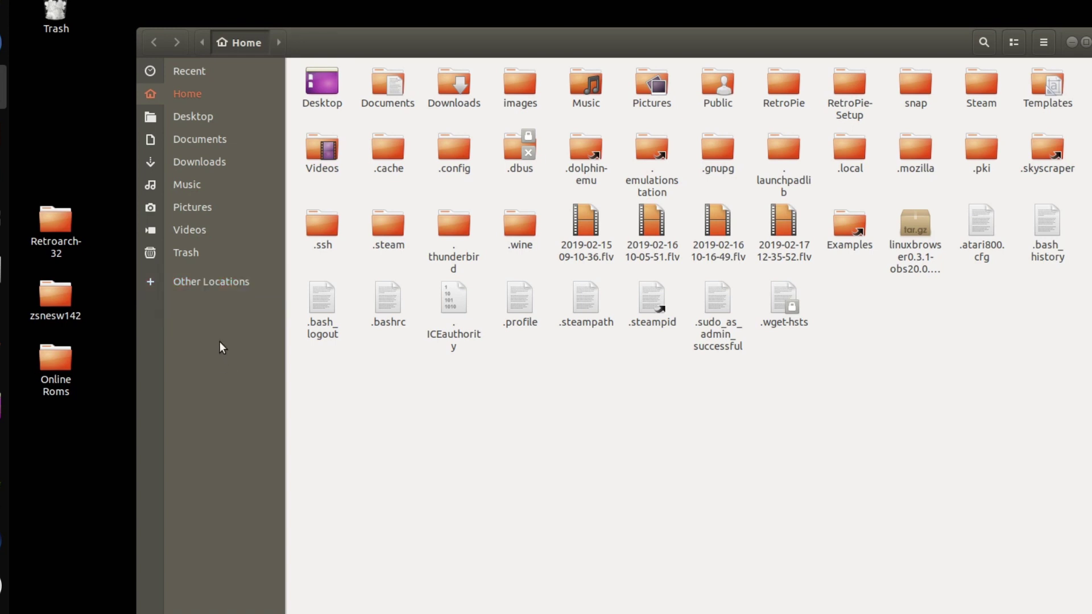
# - Browse the computer's root file system to the /etc/emulationstation folder
pyautogui.click(216, 285)
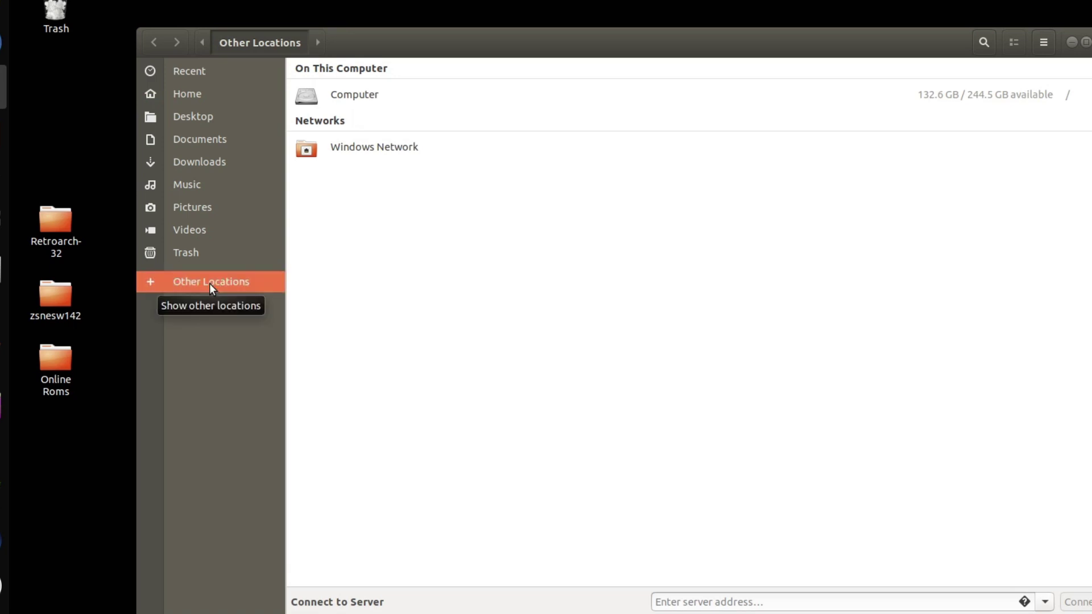
pyautogui.click(364, 97)
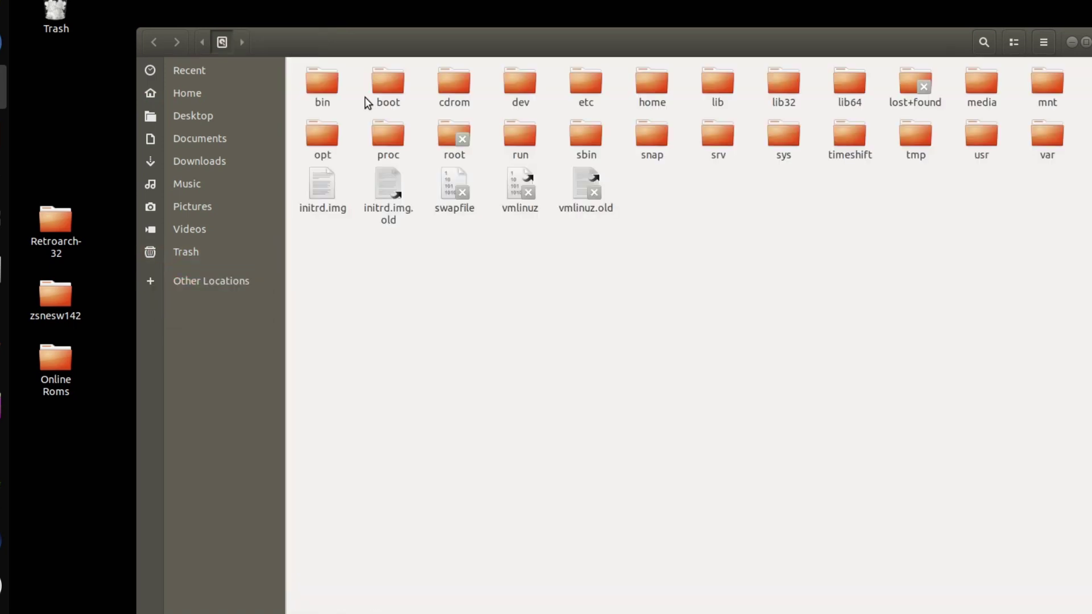
pyautogui.doubleClick(586, 87)
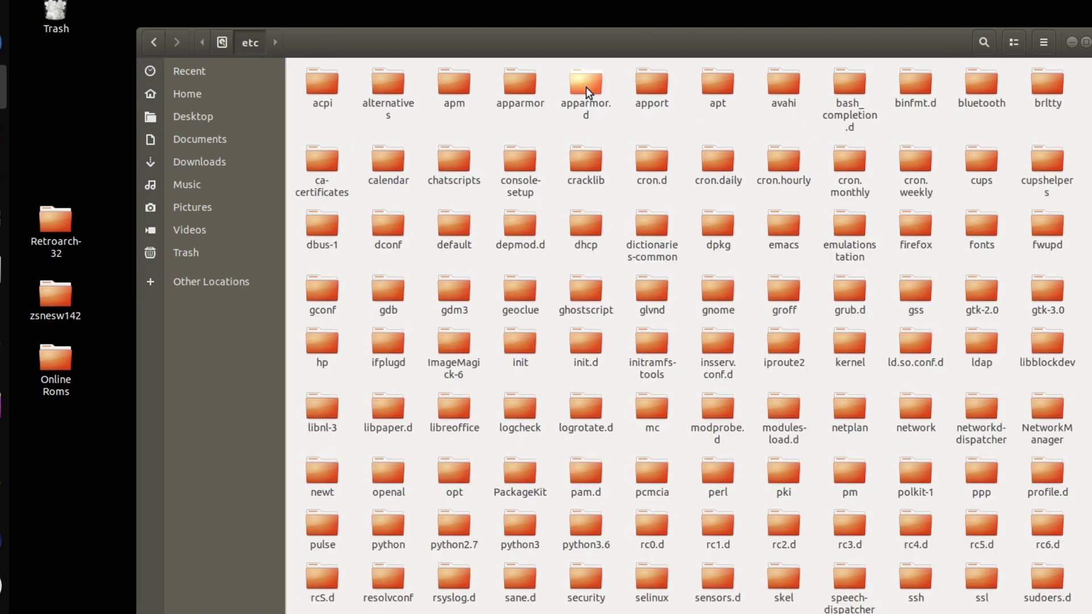
pyautogui.doubleClick(851, 232)
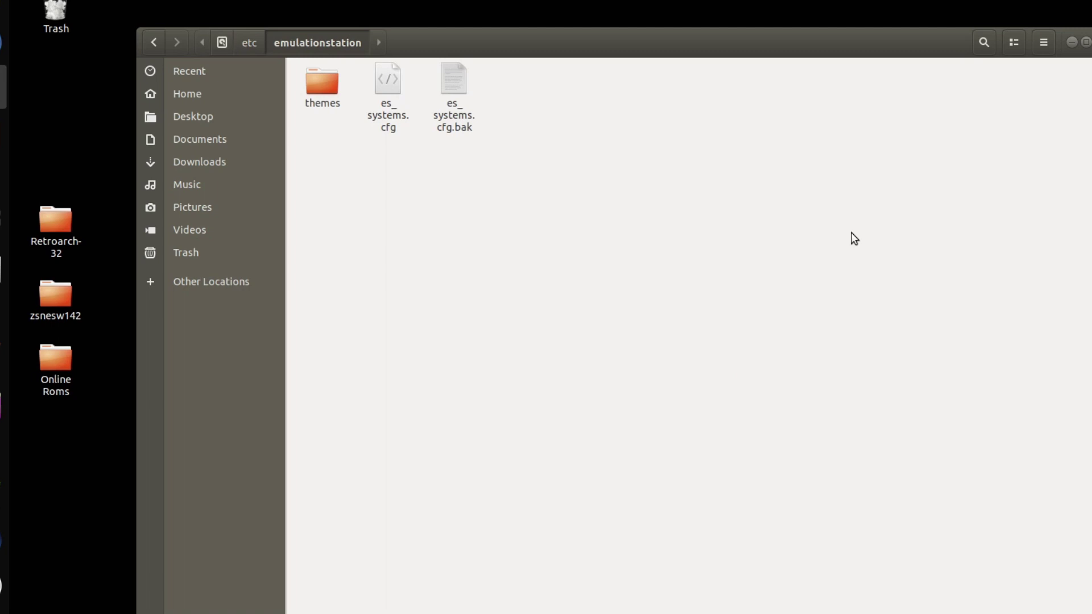
# - Copy es_systems.cfg from the emulationstation folder onto the desktop
pyautogui.click(386, 93)
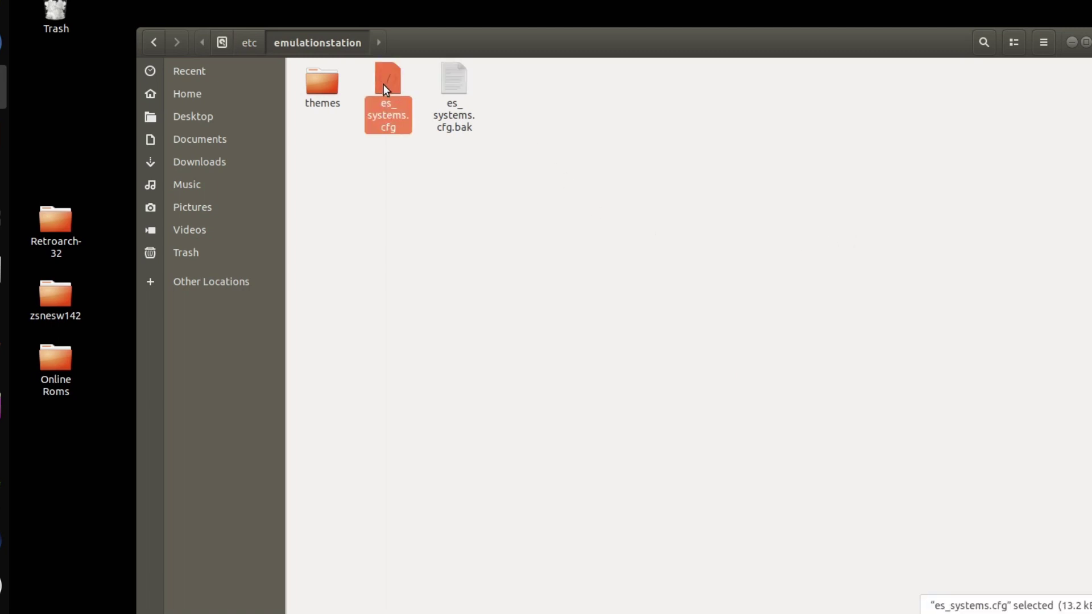
pyautogui.rightClick(385, 86)
pyautogui.click(435, 146)
pyautogui.rightClick(48, 479)
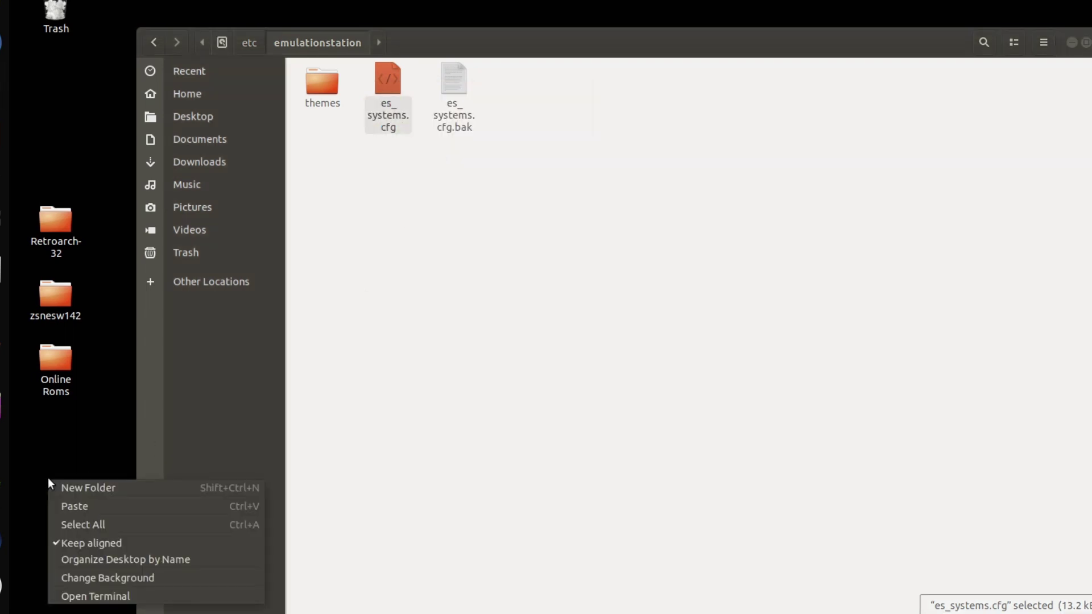
pyautogui.click(78, 507)
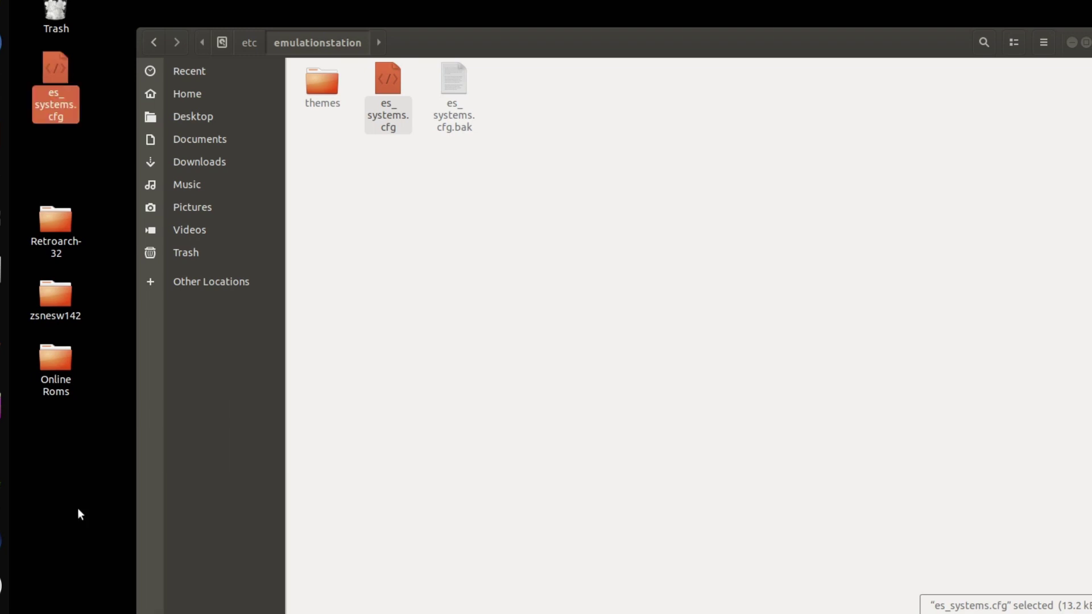
# - Open the desktop copy of es_systems.cfg in Notepad++ and move the editor window up
pyautogui.click(566, 47)
pyautogui.click(53, 70)
pyautogui.rightClick(53, 73)
pyautogui.click(143, 101)
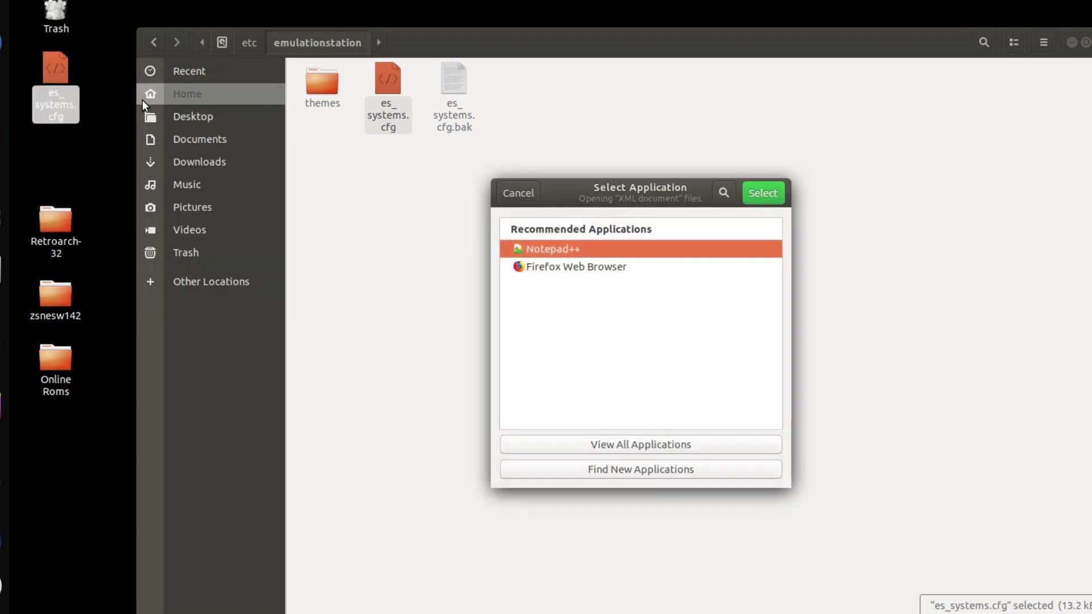
pyautogui.doubleClick(552, 251)
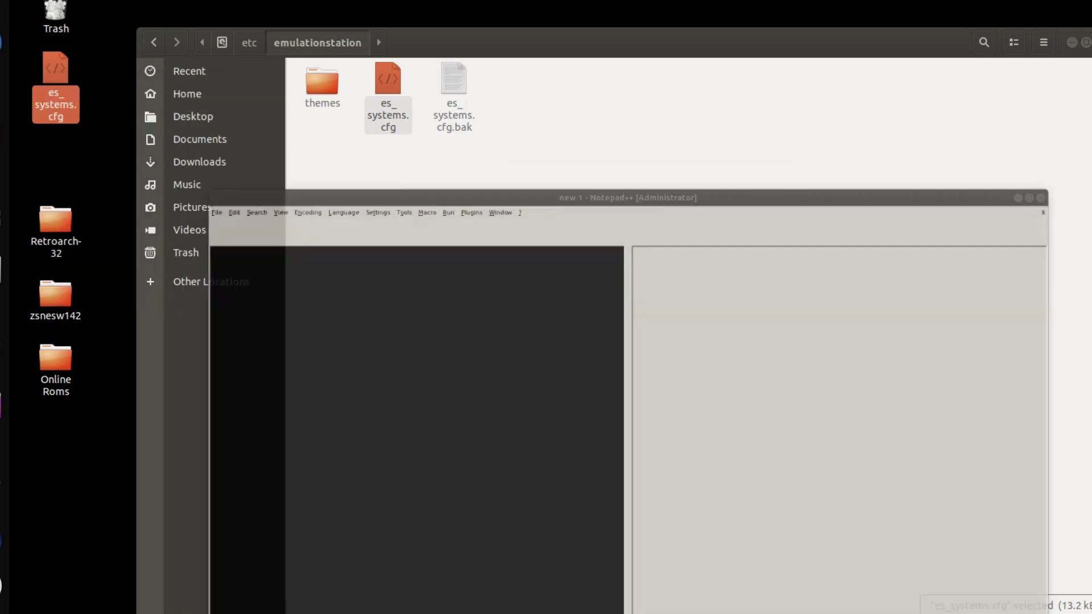
pyautogui.moveTo(845, 70); pyautogui.dragTo(859, 1)
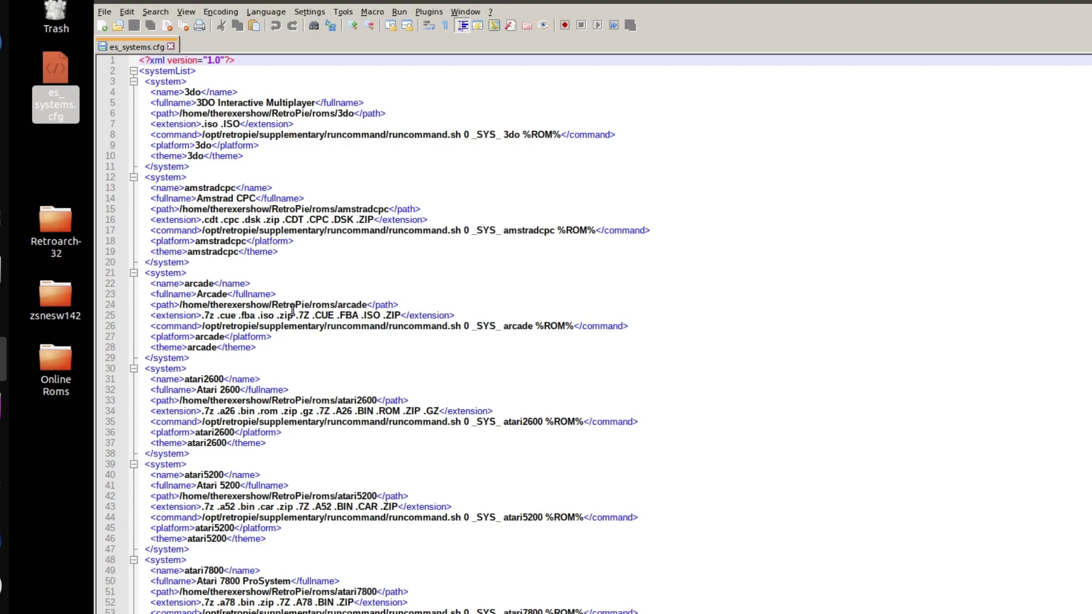
# - Copy the lowercase extensions .cdi .chd .gdi .sh from the dreamcast system's extension line
pyautogui.scroll(-12, 293, 310)
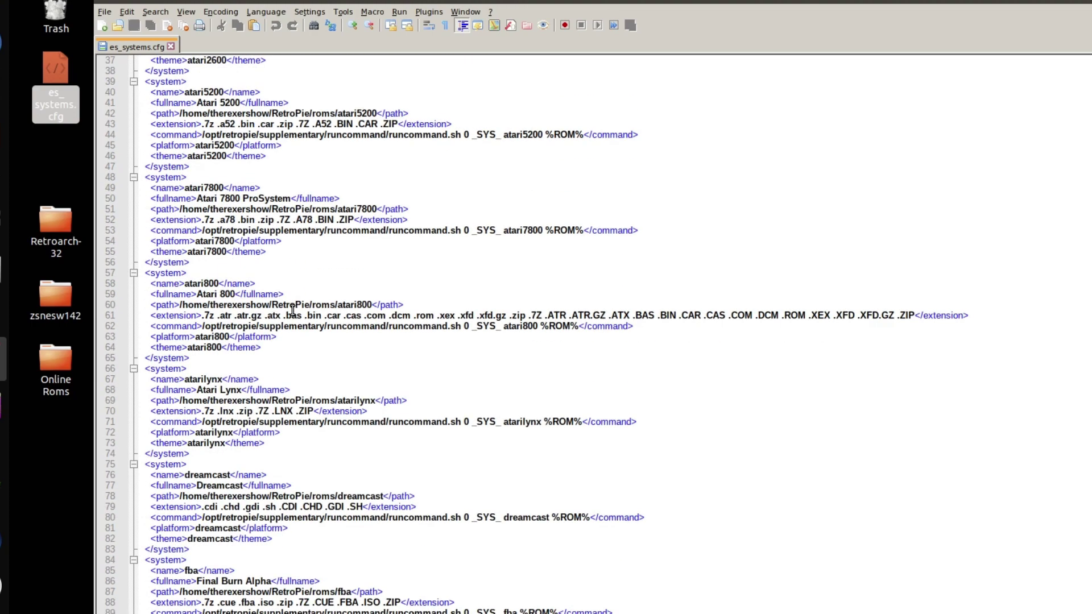
pyautogui.scroll(-4, 293, 310)
pyautogui.scroll(-1, 175, 366)
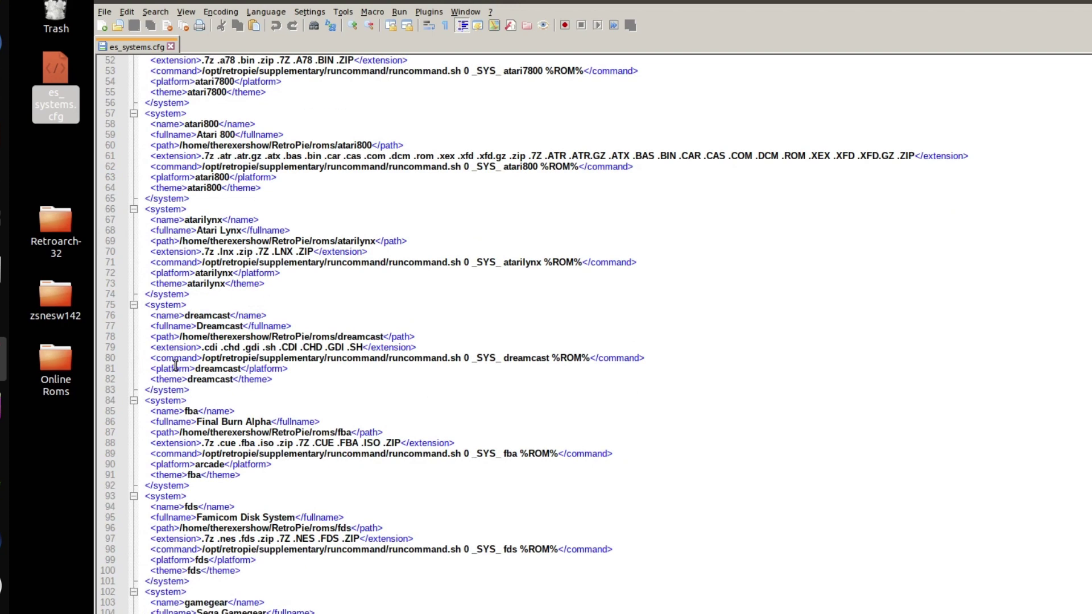
pyautogui.moveTo(204, 347); pyautogui.dragTo(227, 348)
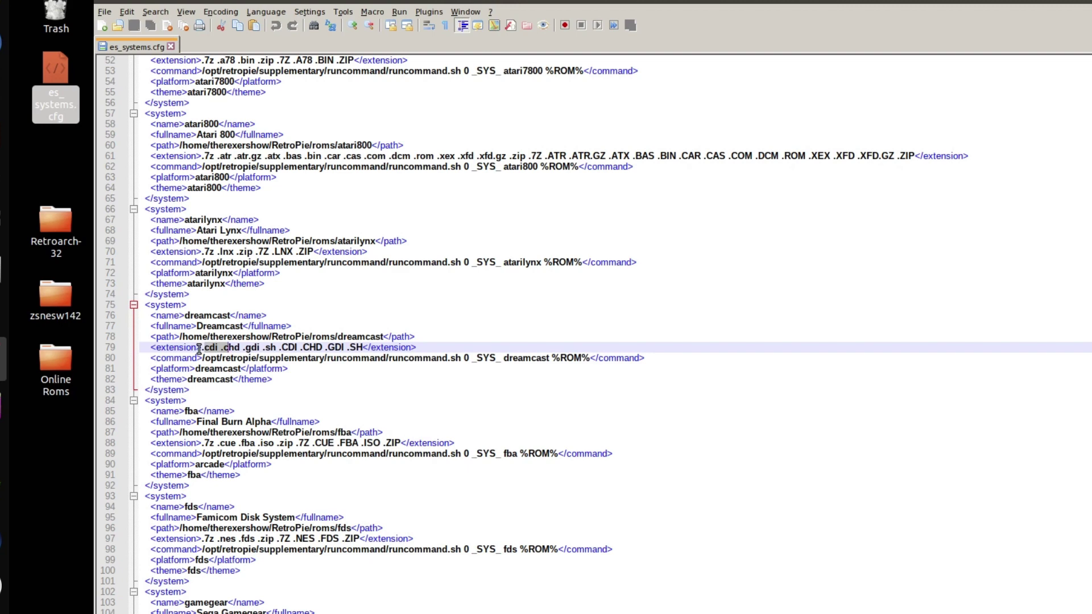
pyautogui.moveTo(202, 347); pyautogui.dragTo(359, 348)
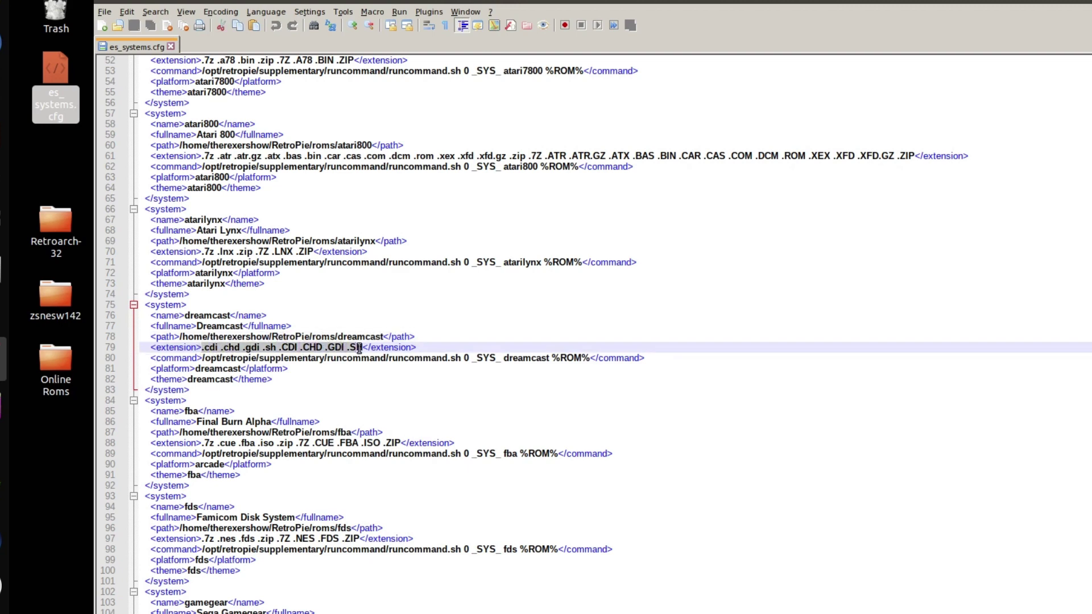
pyautogui.scroll(2, 228, 406)
pyautogui.click(249, 401)
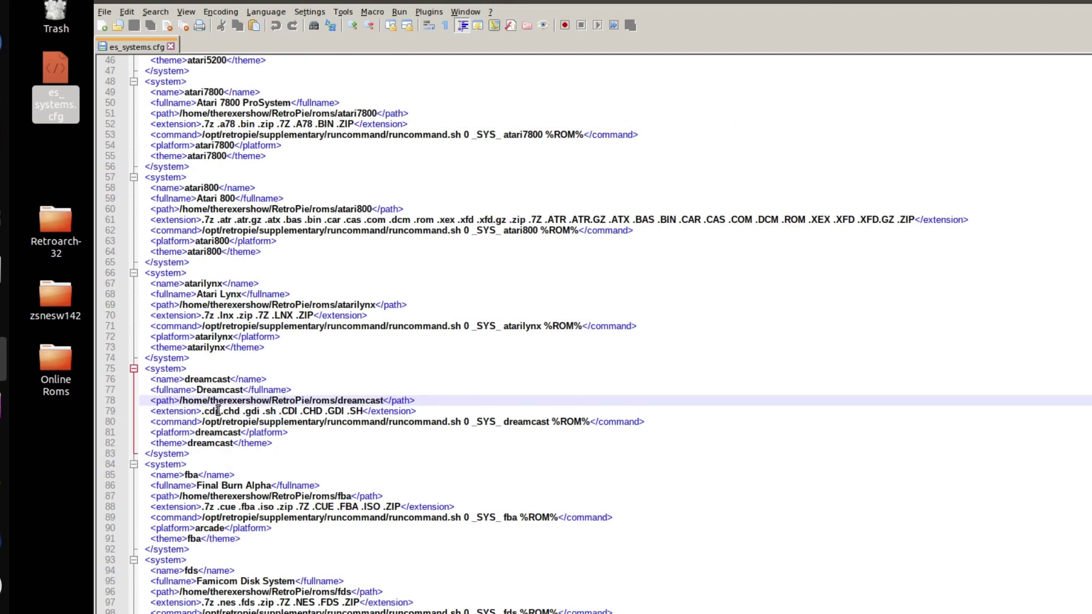
pyautogui.moveTo(203, 411); pyautogui.dragTo(279, 411)
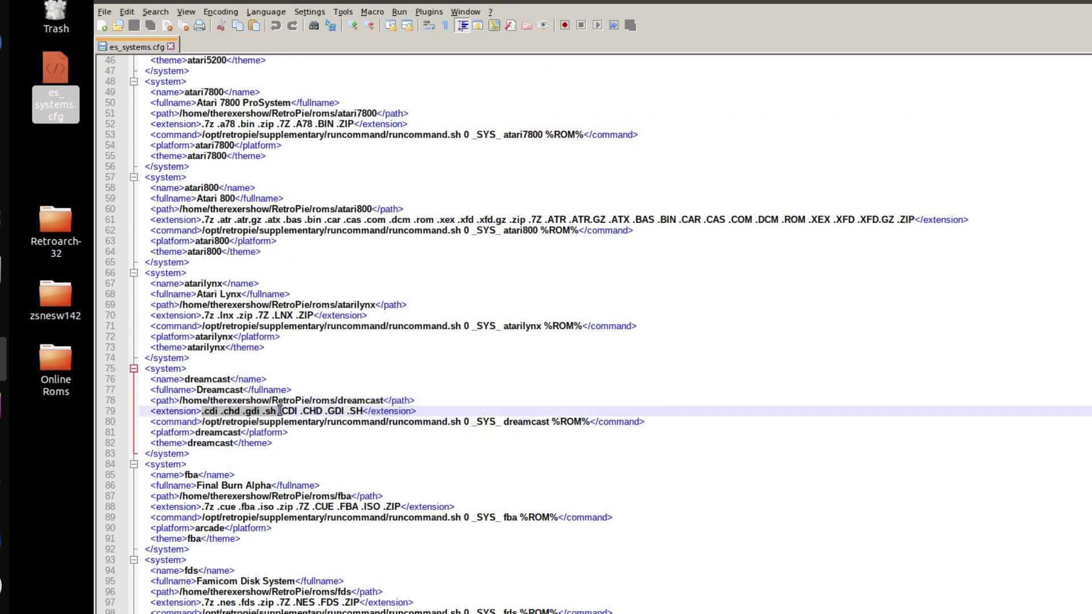
pyautogui.rightClick(263, 415)
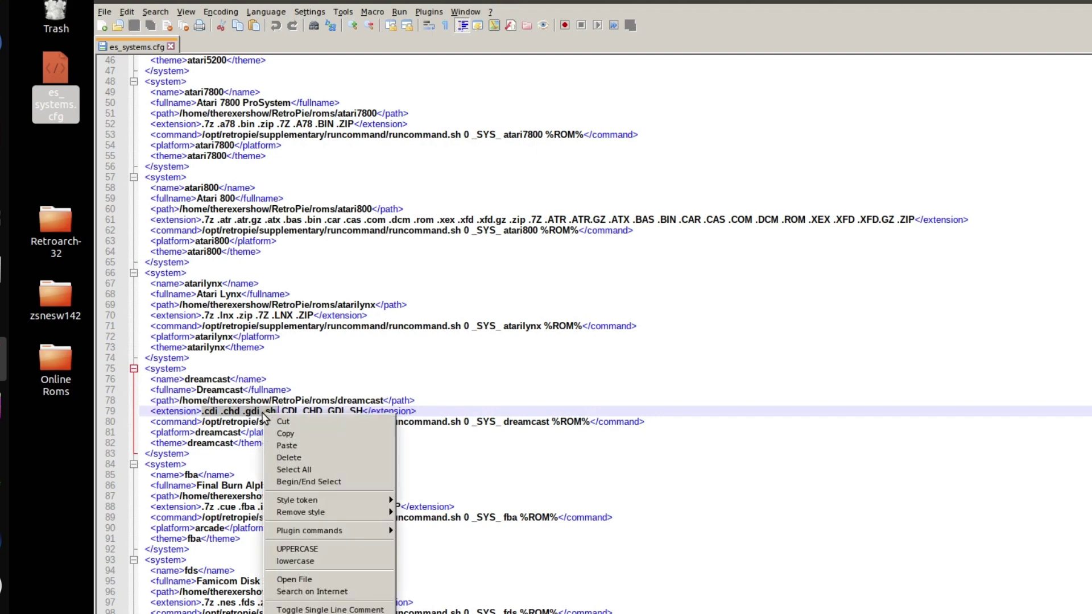
pyautogui.click(316, 435)
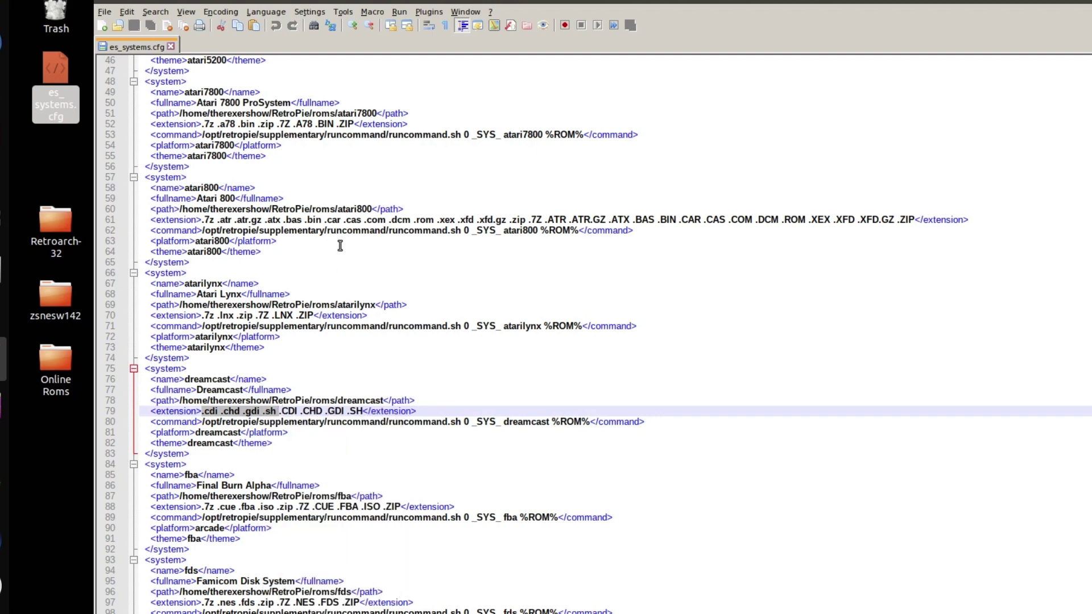
# - Paste .cdi .chd .gdi .sh into the arcade system's extension line just before 7Z and delete the extra space after .sh
pyautogui.scroll(6, 340, 245)
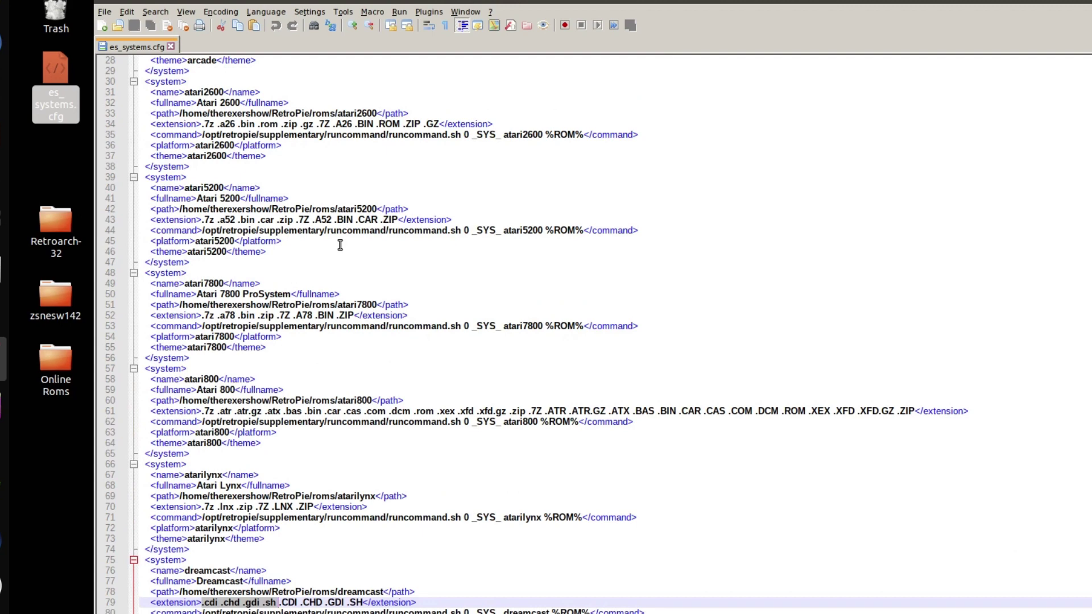
pyautogui.scroll(1, 340, 246)
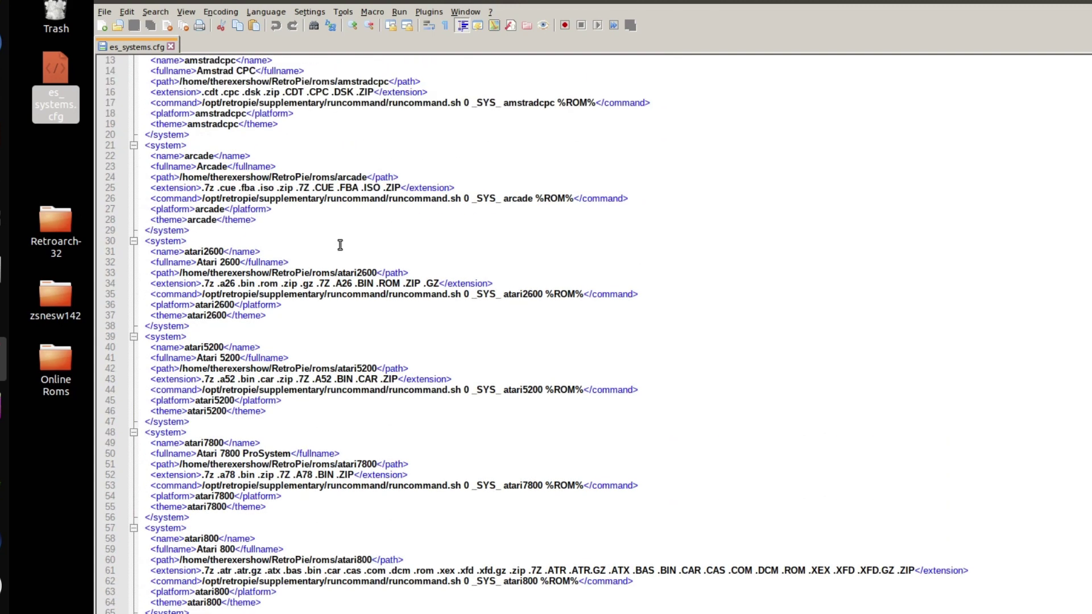
pyautogui.scroll(3, 340, 244)
pyautogui.click(304, 284)
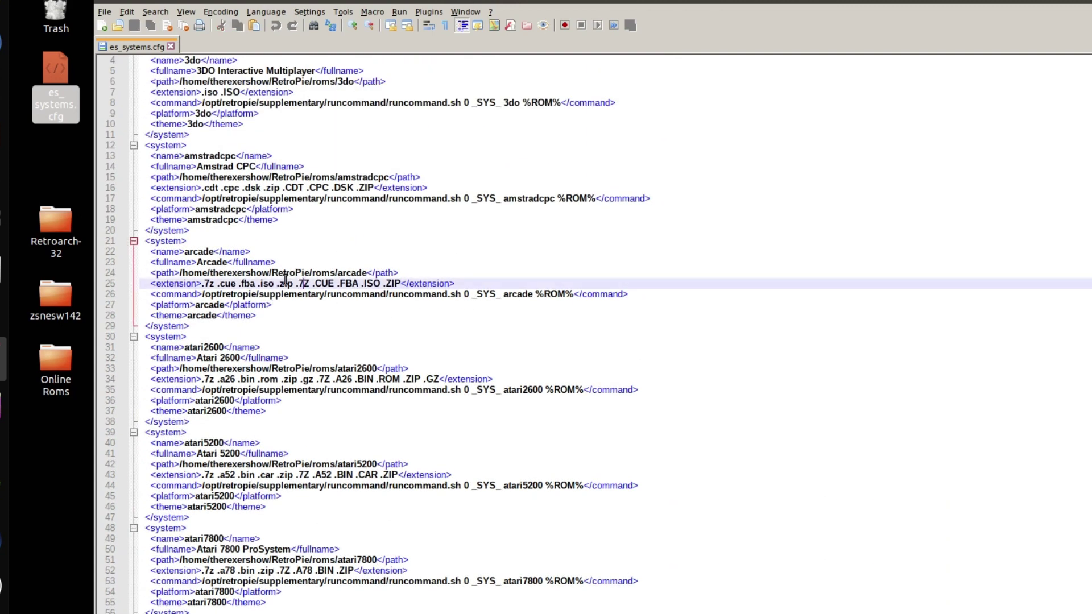
pyautogui.rightClick(298, 280)
pyautogui.click(326, 315)
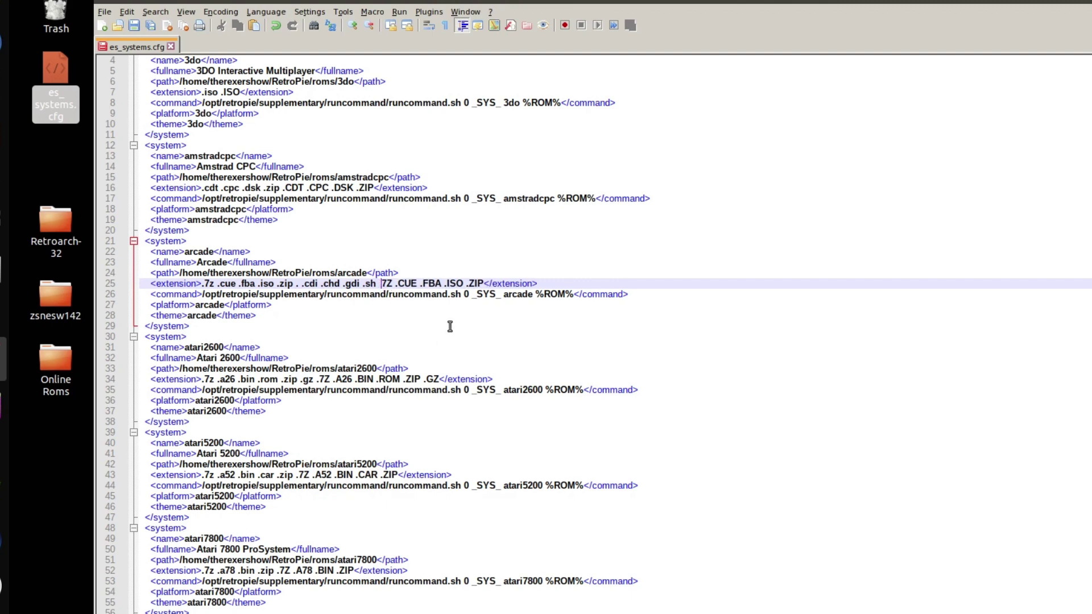
pyautogui.press('BackSpace')
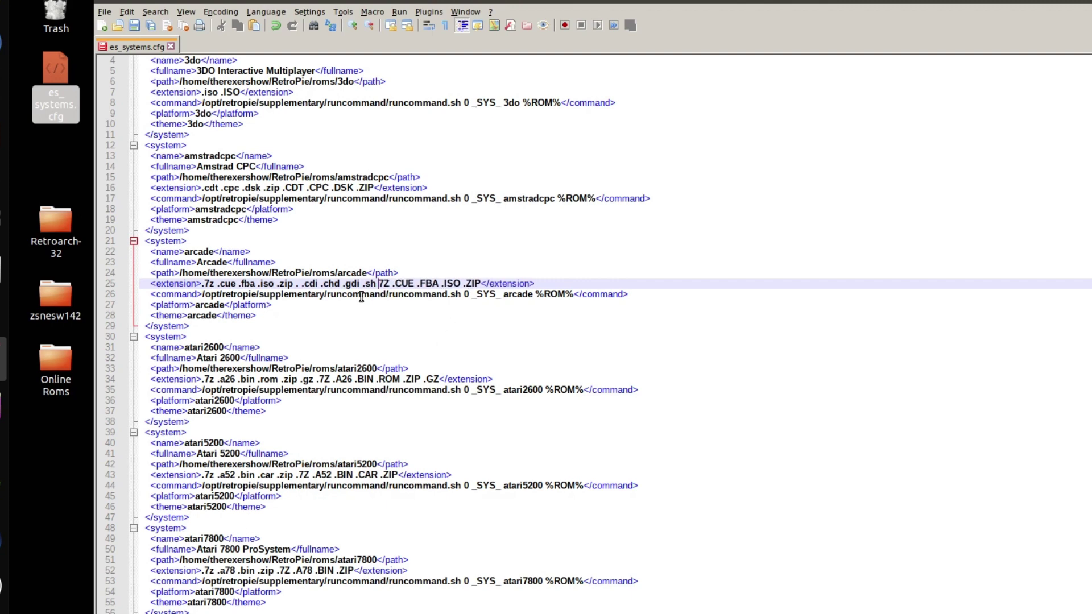
# - Copy the uppercase extensions .CDI .CHD .GDI .SH from the dreamcast system's extension line
pyautogui.scroll(-3, 333, 425)
pyautogui.scroll(-10, 332, 425)
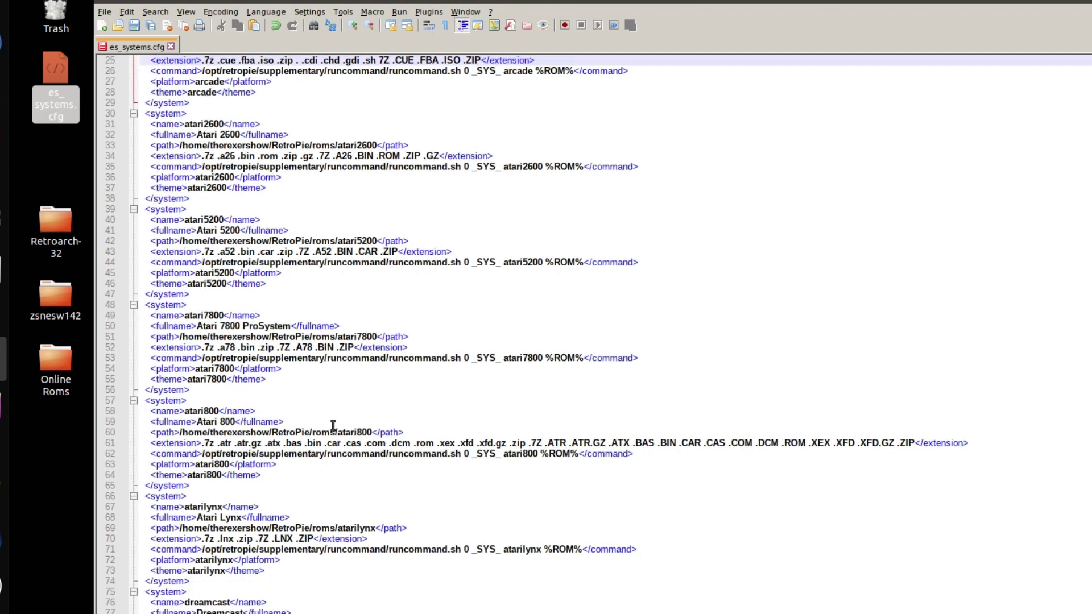
pyautogui.moveTo(279, 443); pyautogui.dragTo(363, 443)
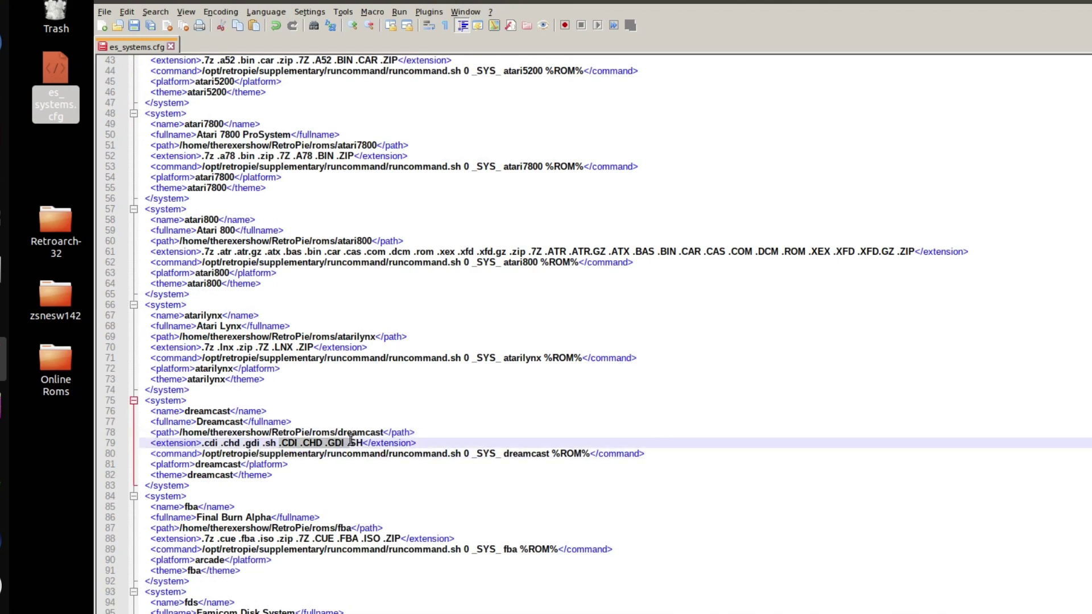
pyautogui.rightClick(346, 446)
pyautogui.click(365, 464)
# - Paste .CDI .CHD .GDI .SH after .ZIP at the end of the arcade system's extension line
pyautogui.scroll(10, 509, 309)
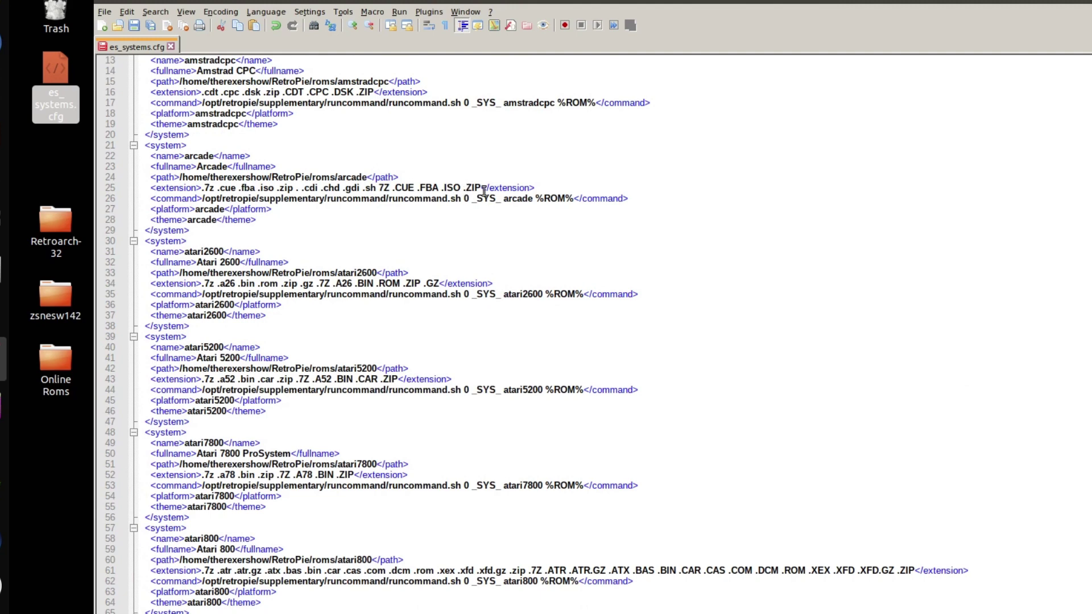
pyautogui.click(487, 188)
pyautogui.rightClick(486, 187)
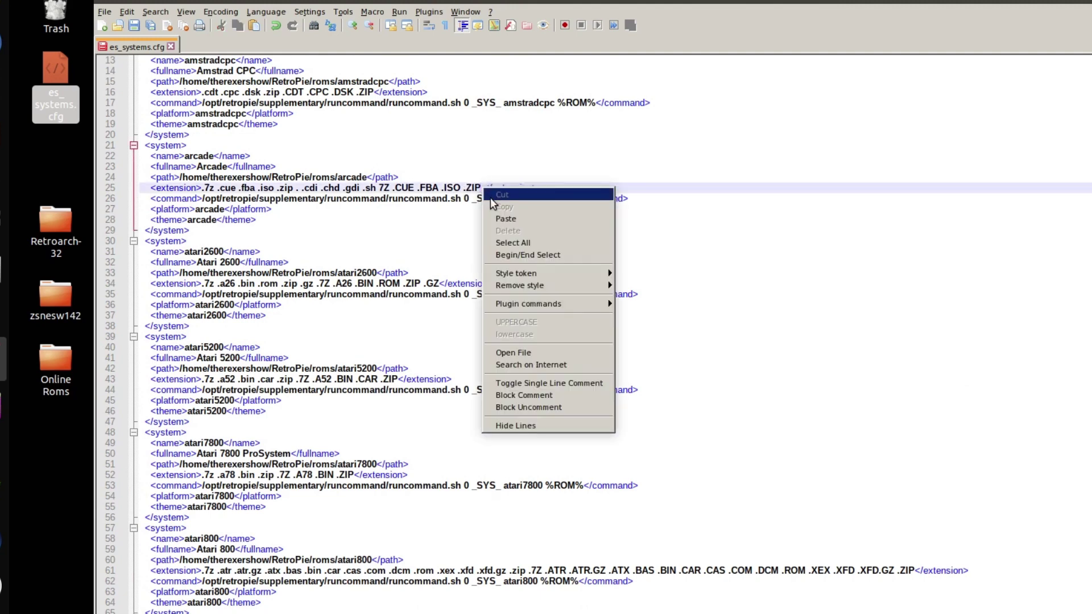
pyautogui.click(494, 217)
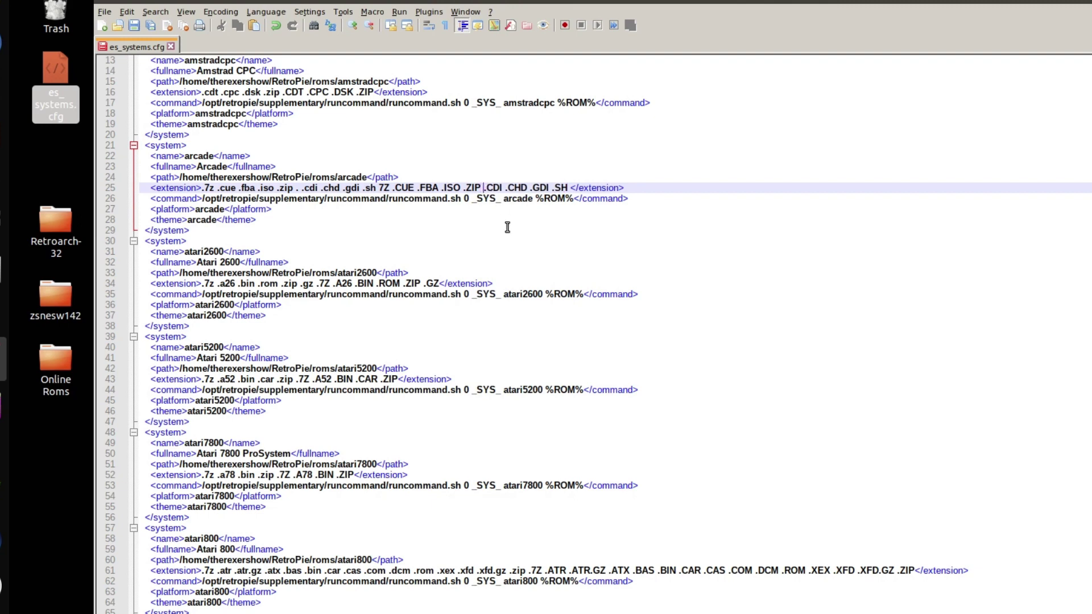
pyautogui.press('Down')
pyautogui.press('Down')
pyautogui.press('Down')
pyautogui.press('Down')
pyautogui.press('Down')
pyautogui.press('Down')
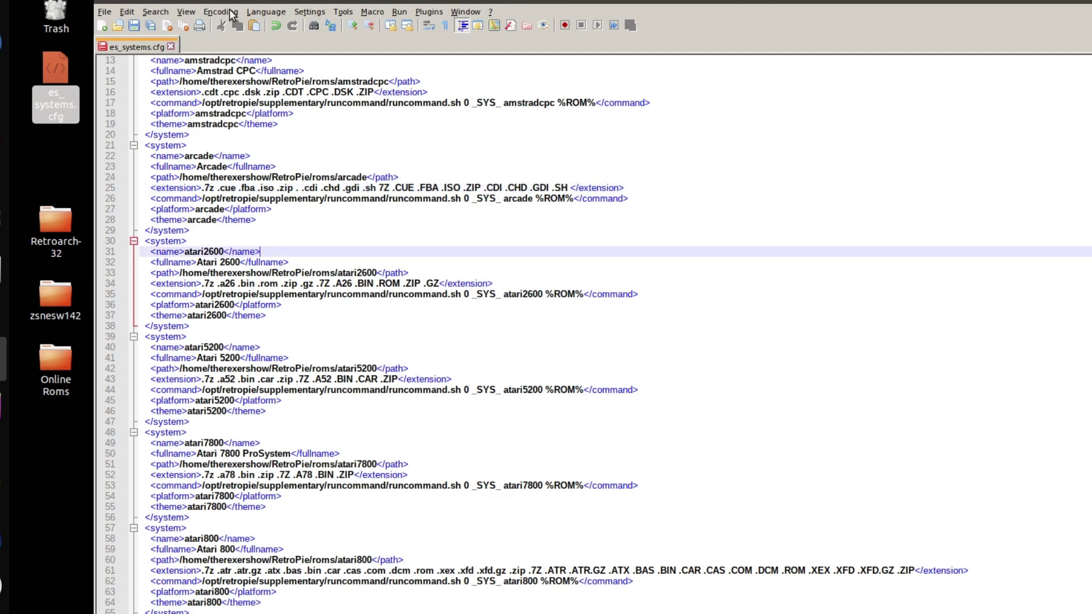
# - Save es_systems.cfg and move it from the desktop into /etc/emulationstation, replacing the existing file
pyautogui.click(131, 26)
pyautogui.hotkey('alt', 'Tab')
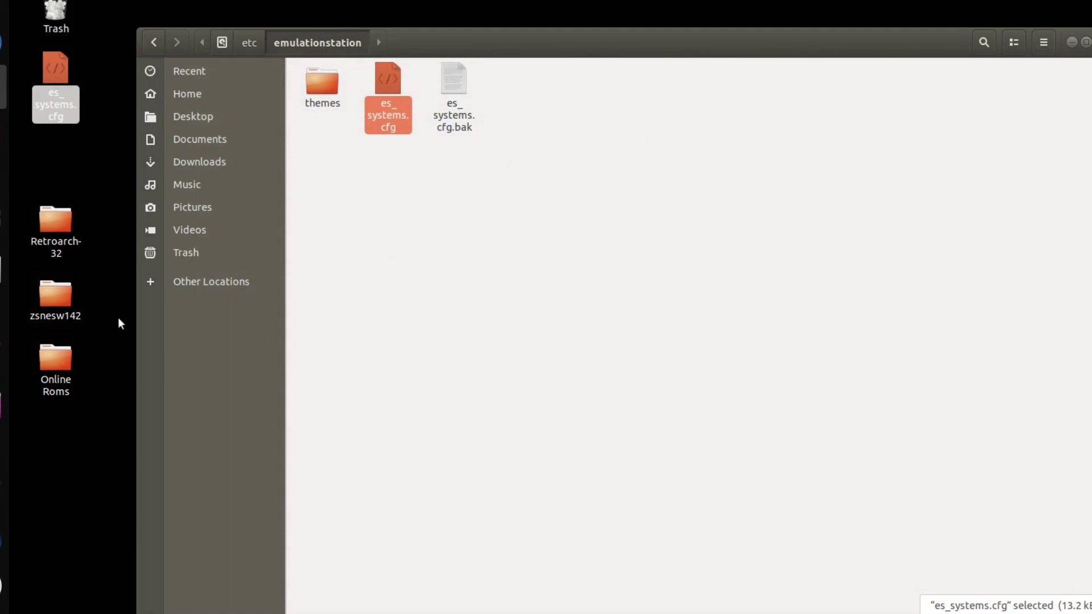
pyautogui.click(70, 149)
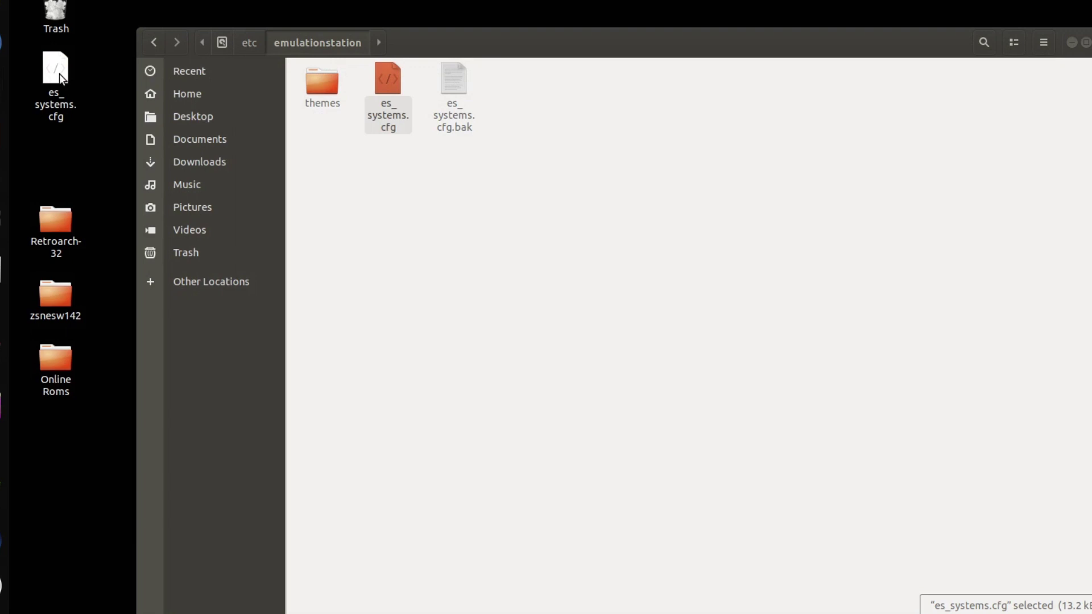
pyautogui.moveTo(59, 73); pyautogui.dragTo(419, 213)
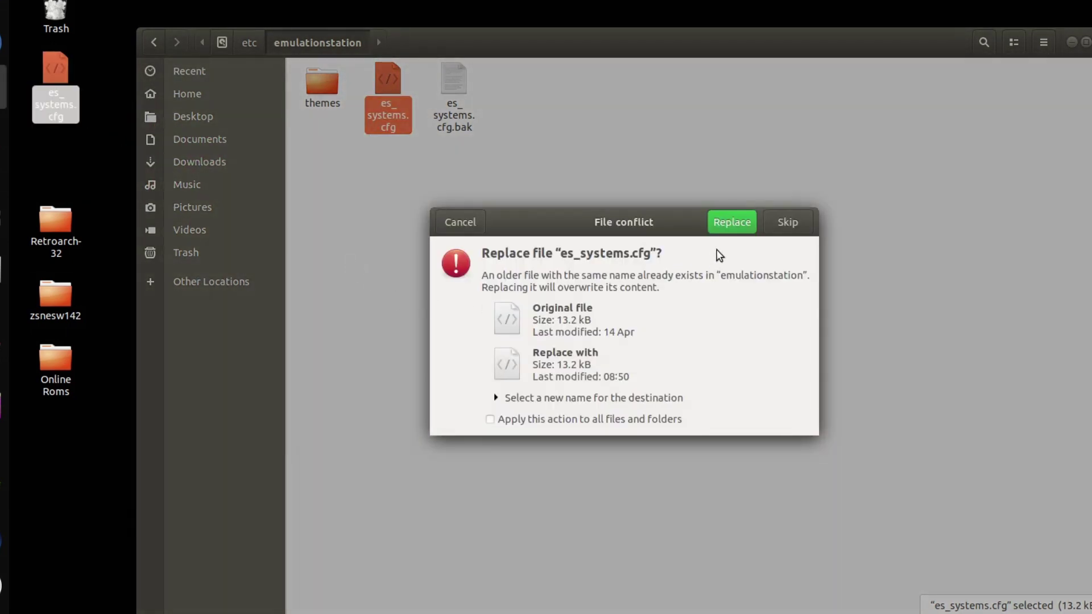
pyautogui.click(735, 223)
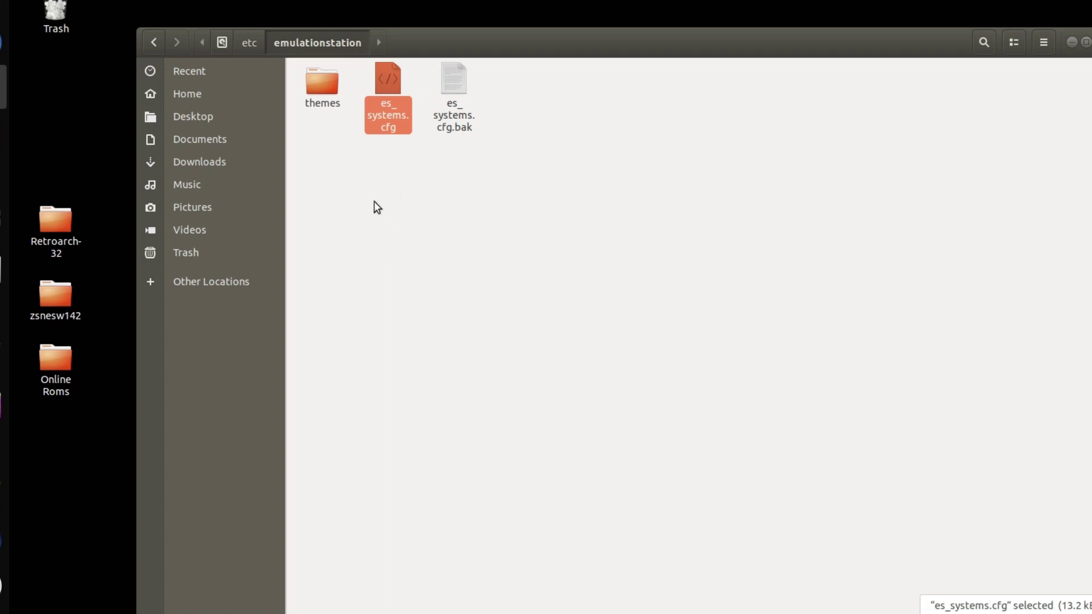
pyautogui.click(3, 268)
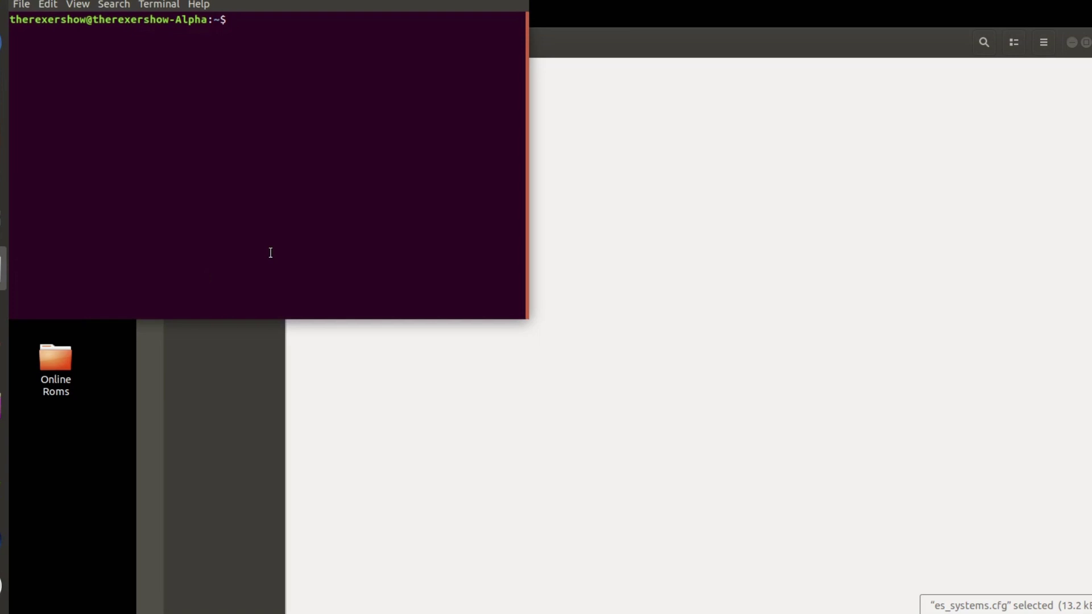
pyautogui.write('sudo cp')
pyautogui.press('super+h')
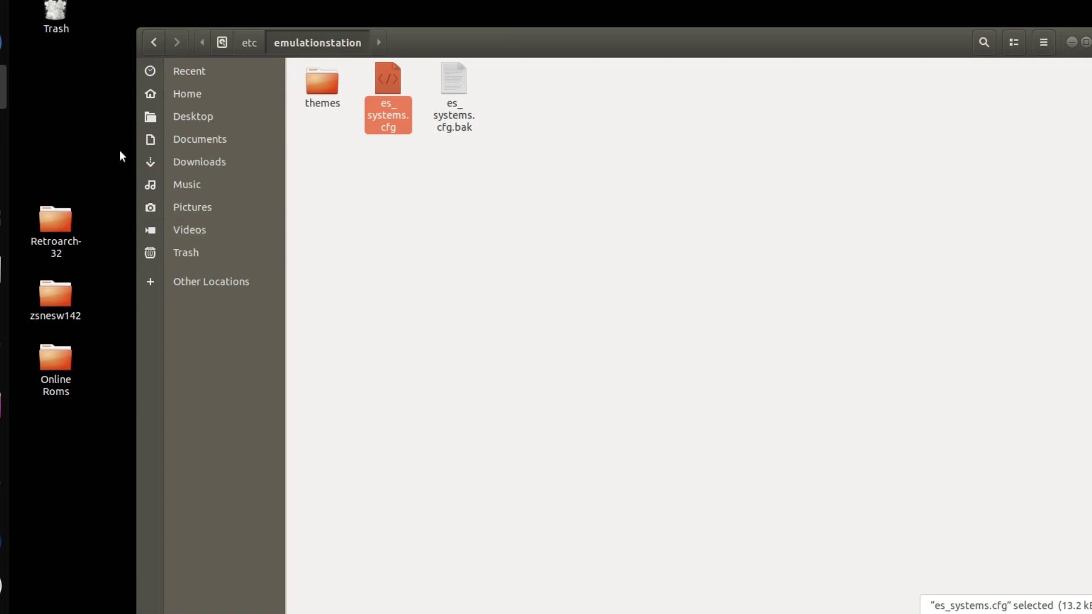
# - Copy all files from the Marvel vs. Capcom 2 (USA) folder in the home folder's RetroPie/roms/dreamcast
pyautogui.click(196, 94)
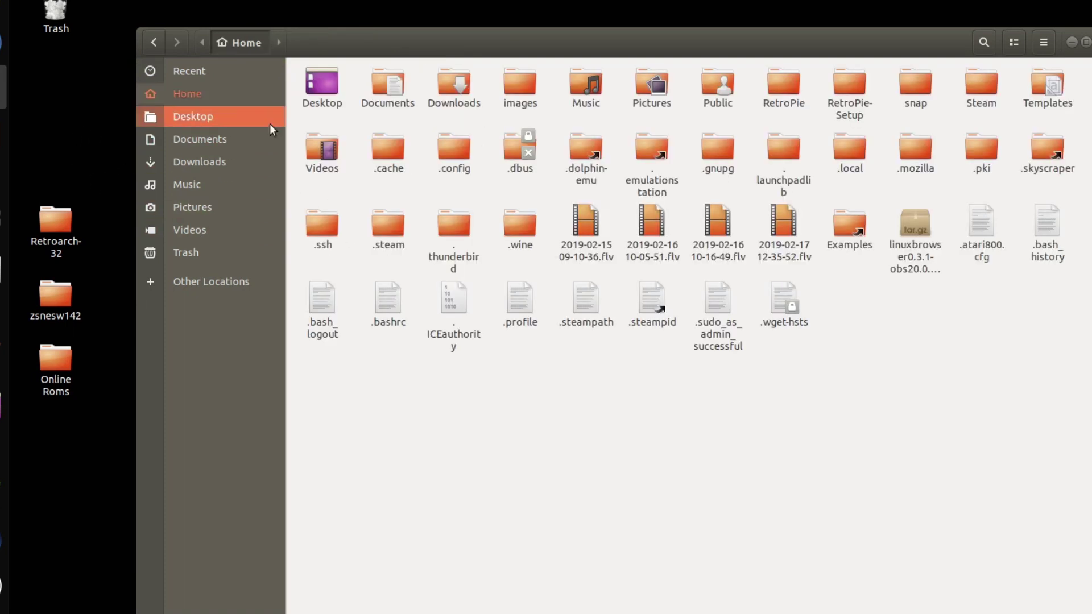
pyautogui.doubleClick(784, 89)
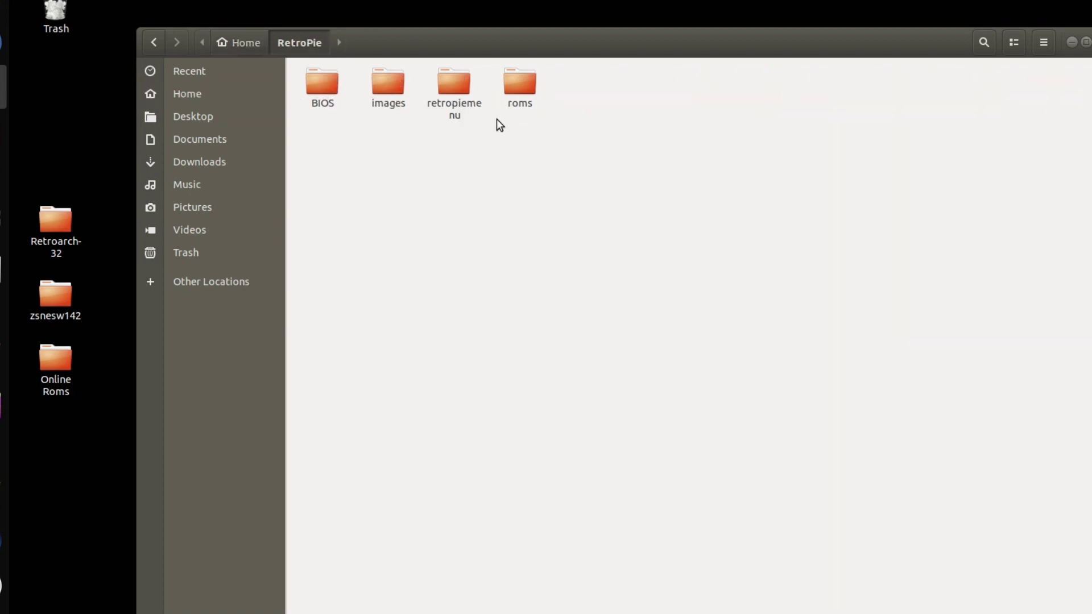
pyautogui.doubleClick(518, 90)
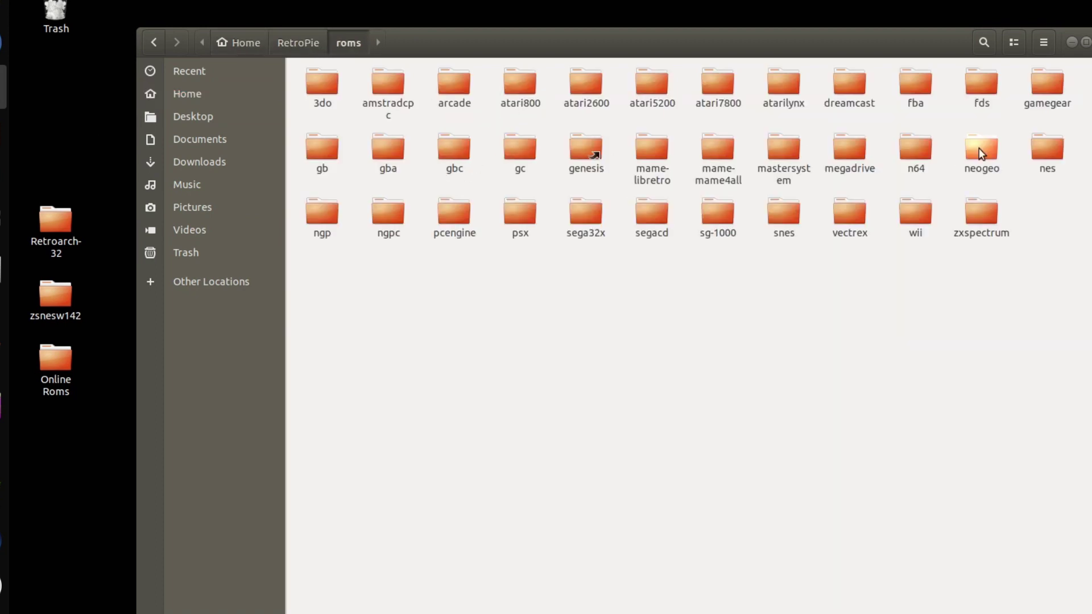
pyautogui.doubleClick(848, 91)
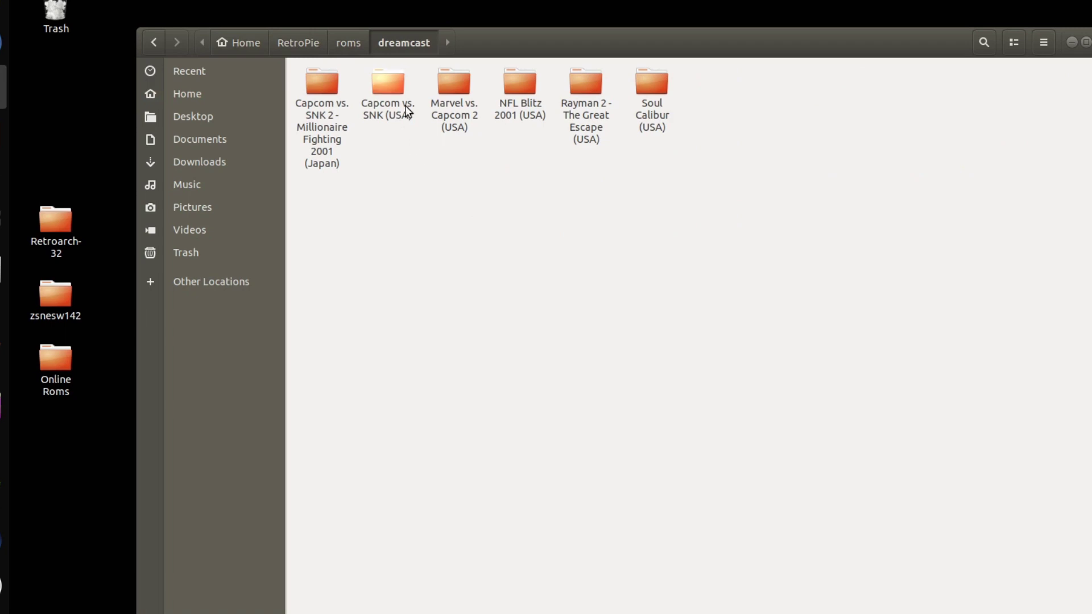
pyautogui.doubleClick(458, 85)
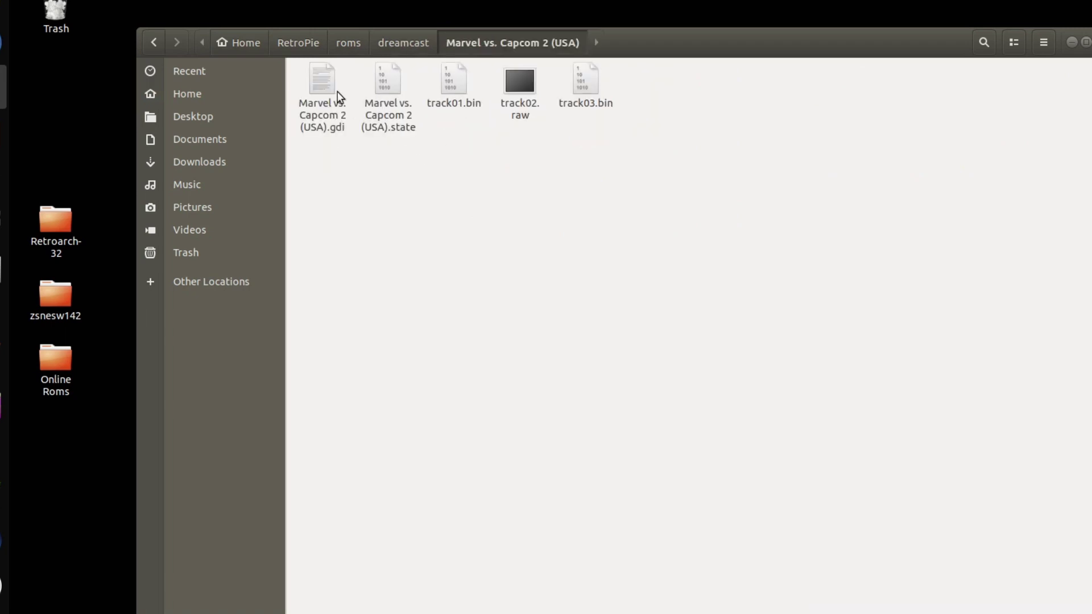
pyautogui.click(320, 86)
pyautogui.hotkey('ctrl', 'a')
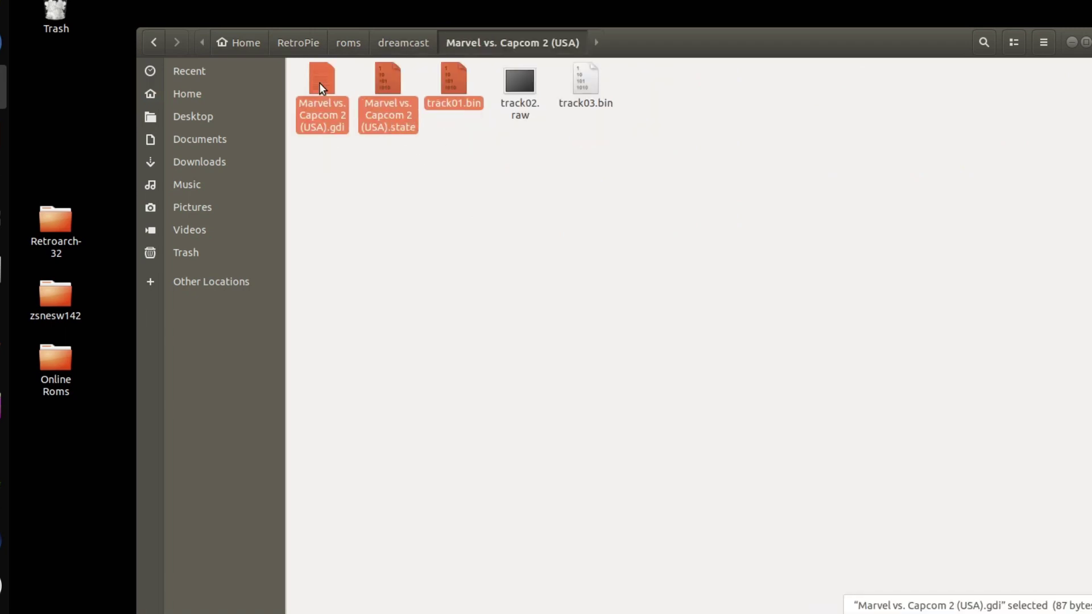
pyautogui.rightClick(382, 91)
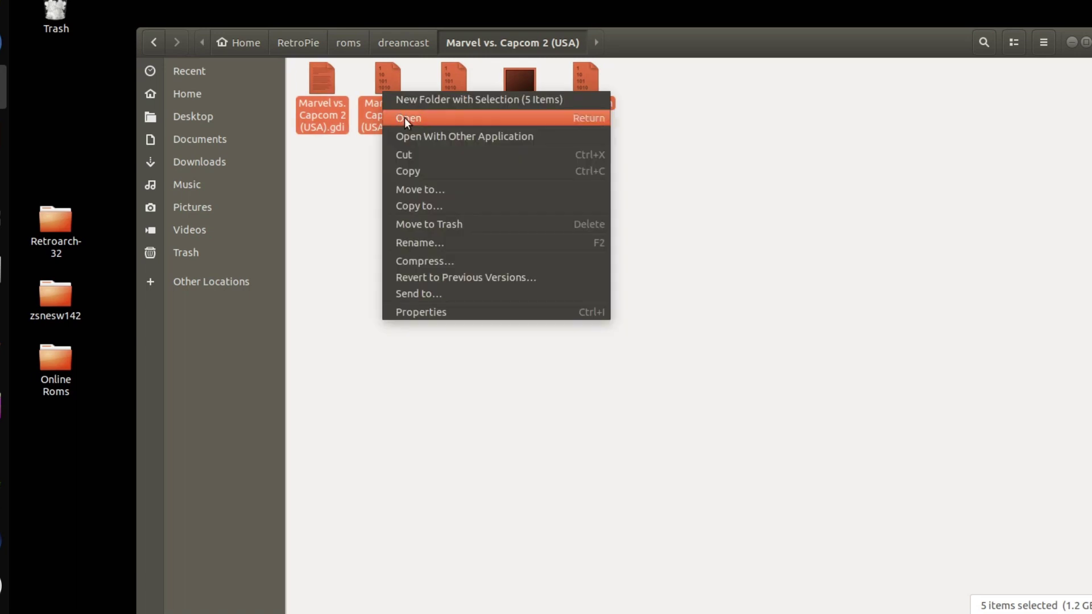
pyautogui.click(404, 171)
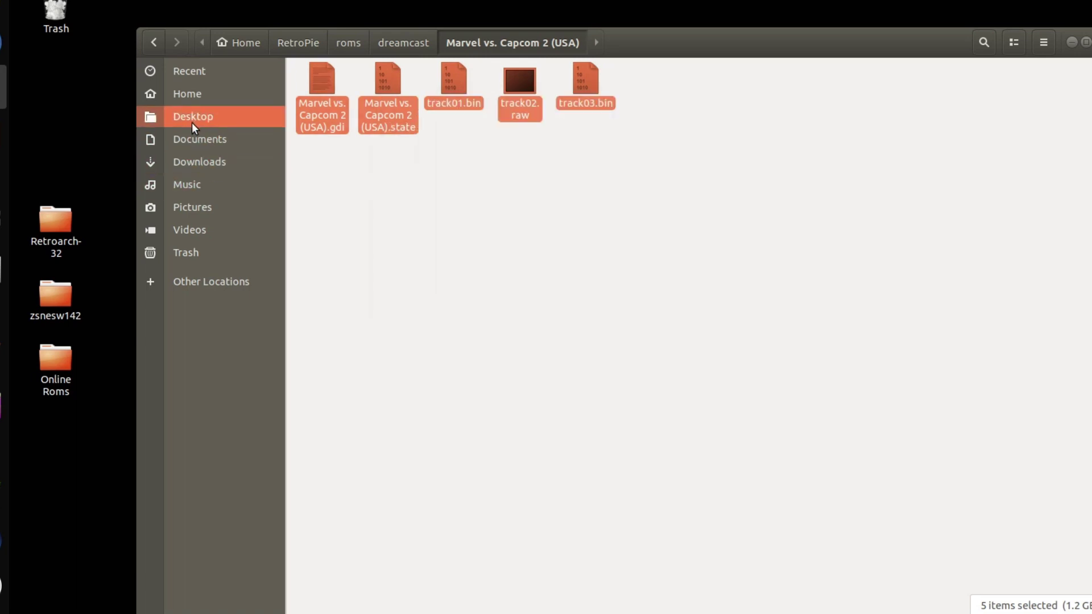
# - Paste the copied Marvel vs. Capcom 2 (USA) files into the RetroPie/roms/arcade folder
pyautogui.click(155, 42)
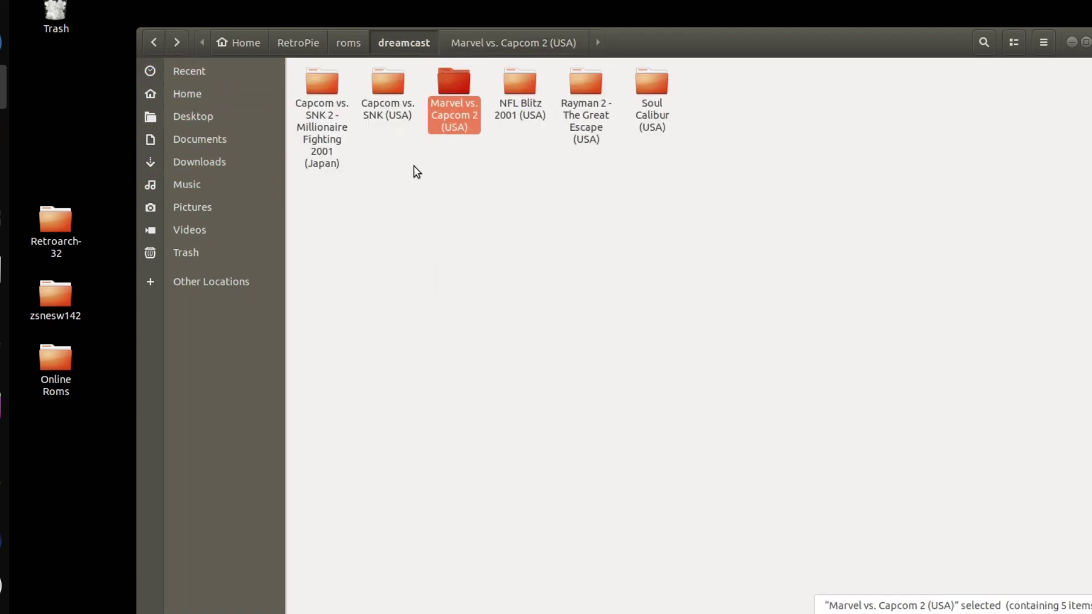
pyautogui.click(148, 43)
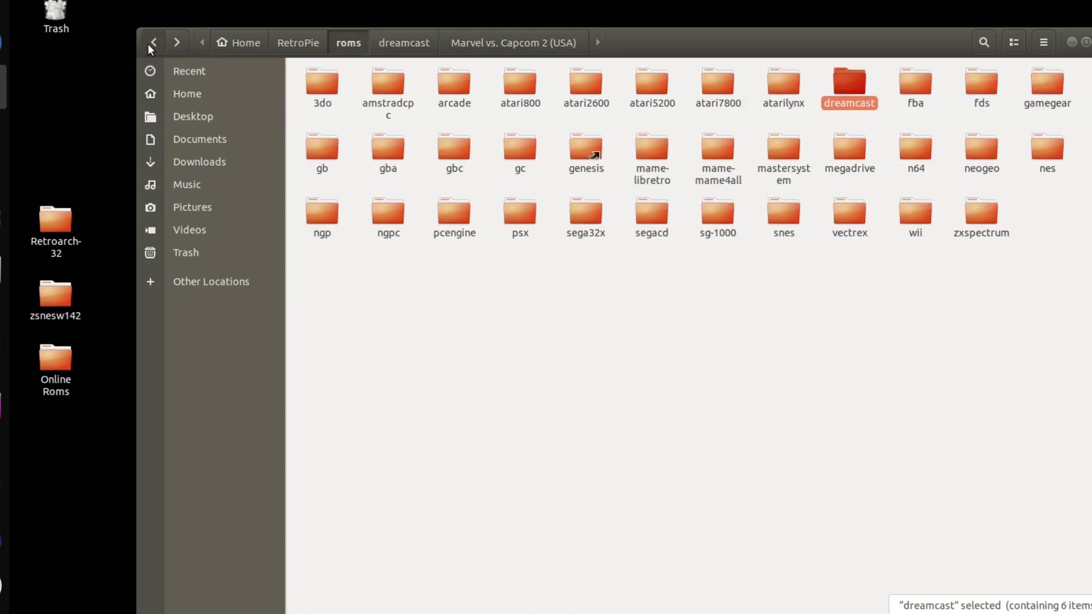
pyautogui.doubleClick(459, 101)
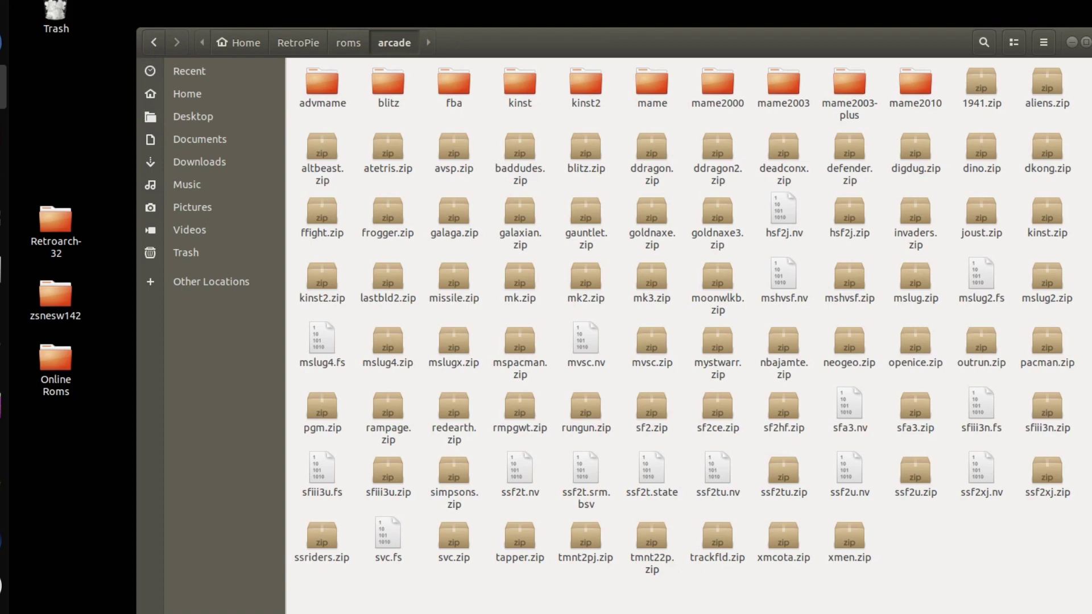
pyautogui.rightClick(977, 547)
pyautogui.click(1048, 573)
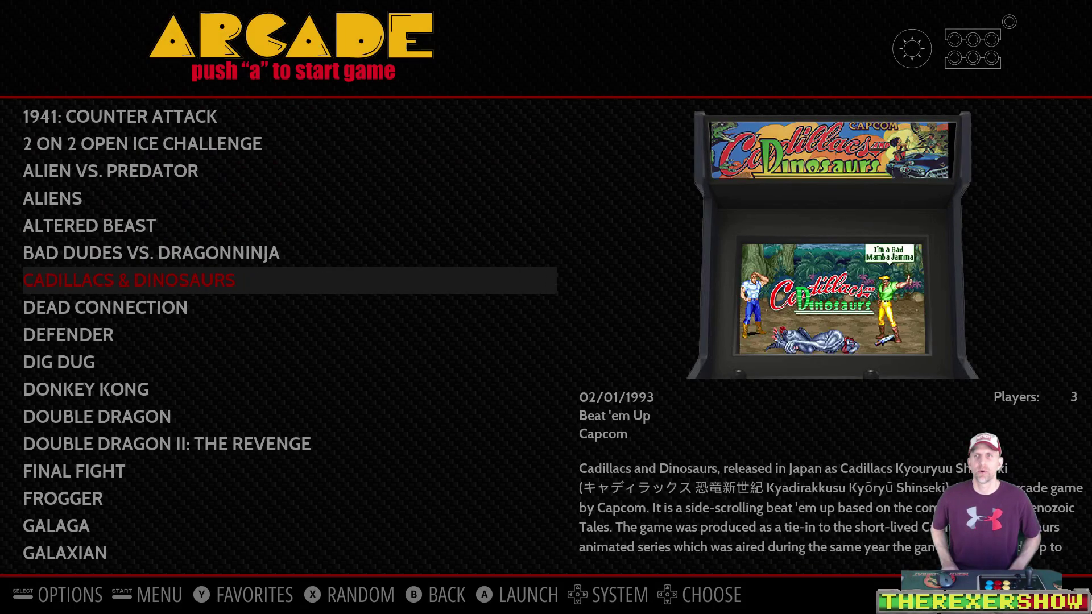
# - In EmulationStation's arcade game list, find and launch Marvel vs. Capcom 2 (USA)
pyautogui.press('Down')
pyautogui.press('Down')
pyautogui.press('Down')
pyautogui.press('Down')
pyautogui.press('Down')
pyautogui.press('Down')
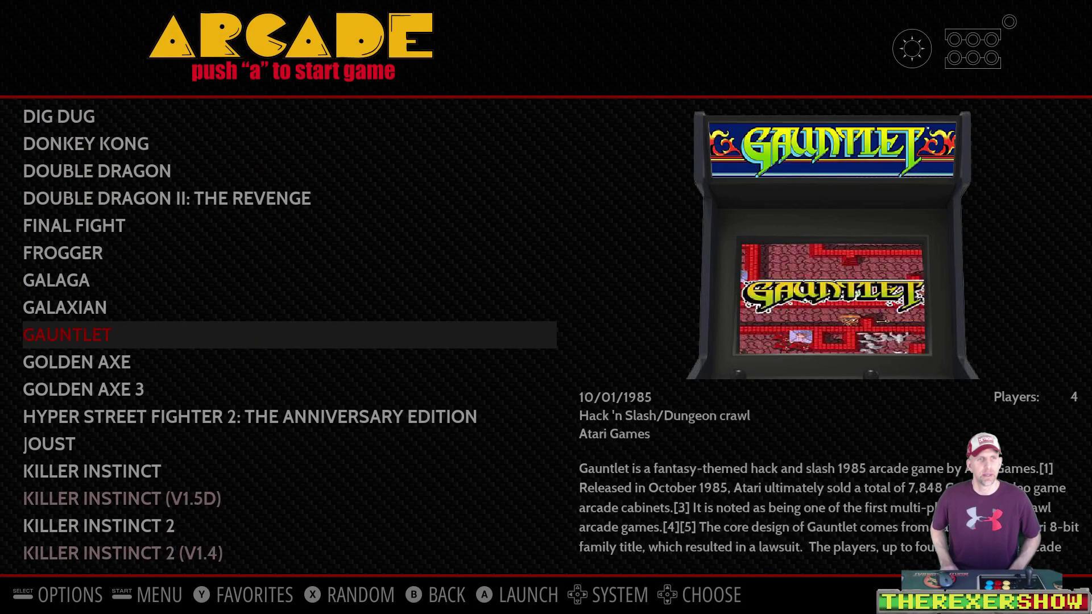
pyautogui.press('Down')
pyautogui.press('Down')
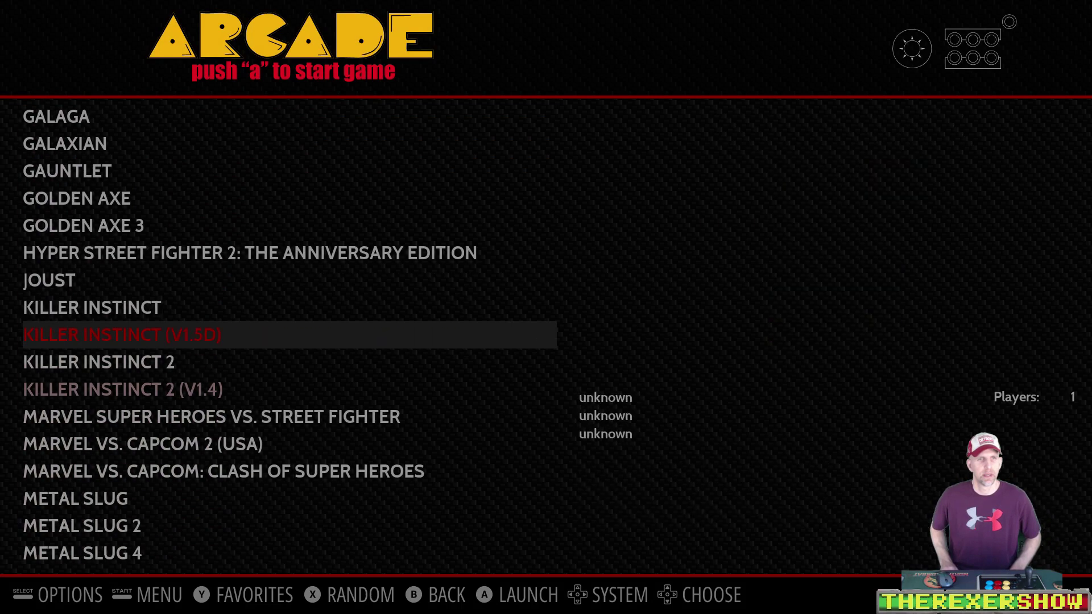
pyautogui.press('Down')
pyautogui.press('Down')
pyautogui.press('Down')
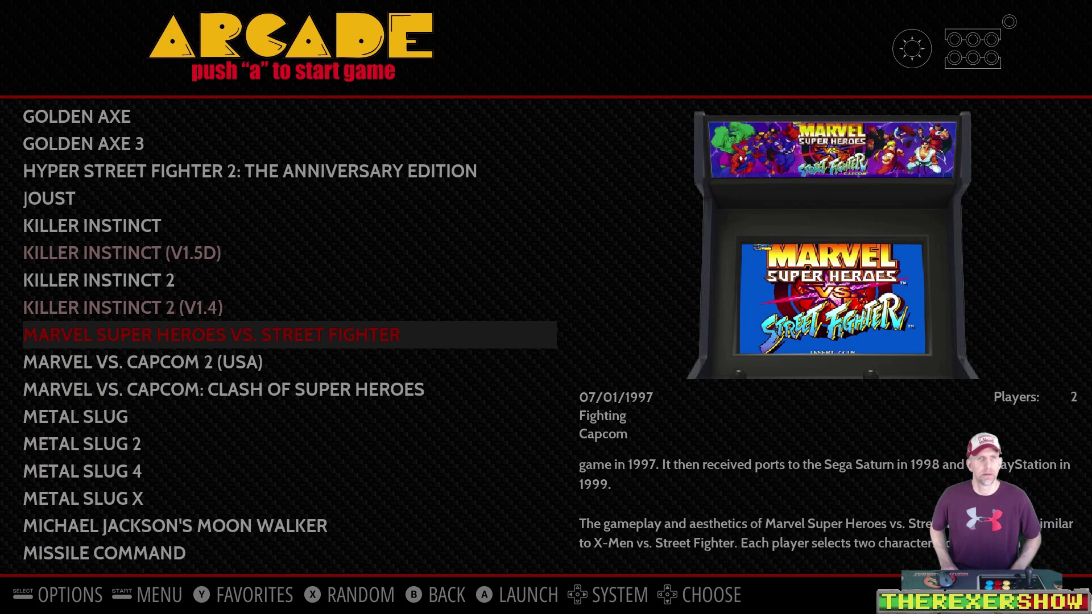
pyautogui.press('Down')
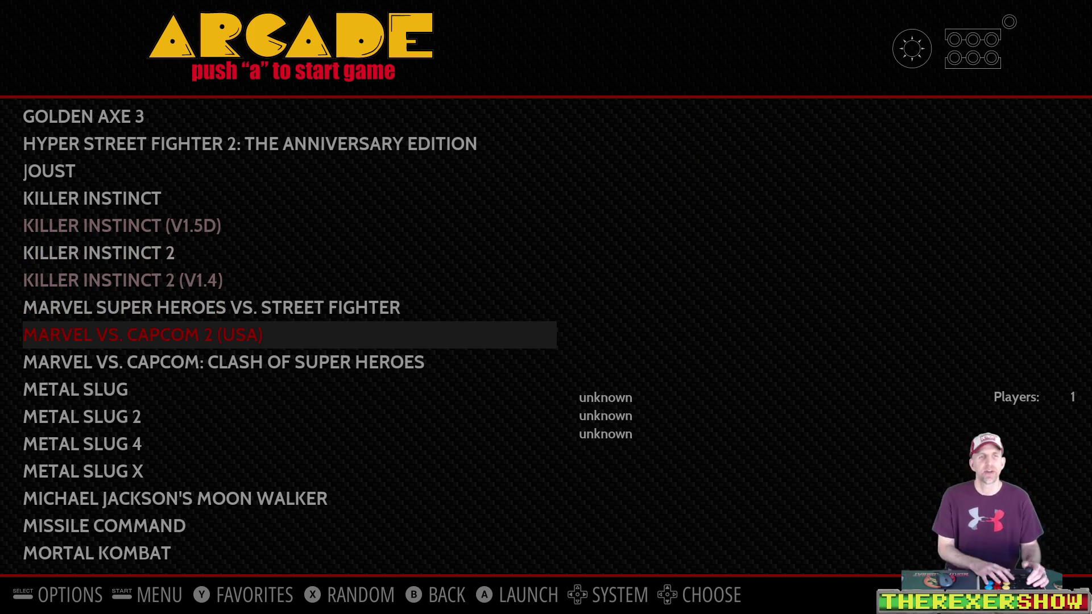
pyautogui.press('Return')
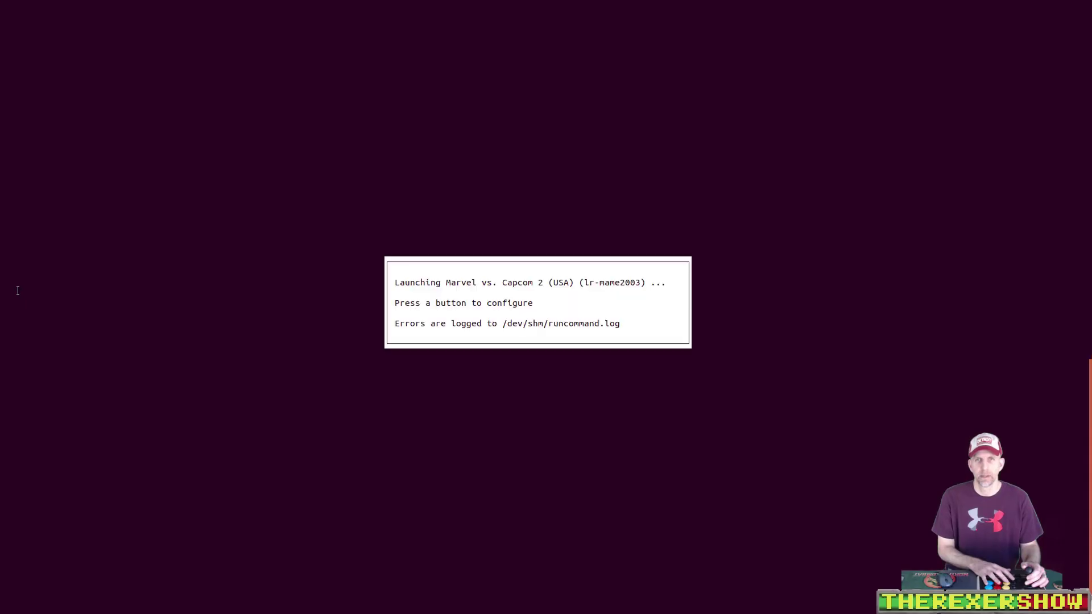
# - Open the launch configuration, examine the emulators offered for the Marvel vs. Capcom 2 (USA) ROM, and leave without choosing one
pyautogui.press('Return')
pyautogui.press('Down')
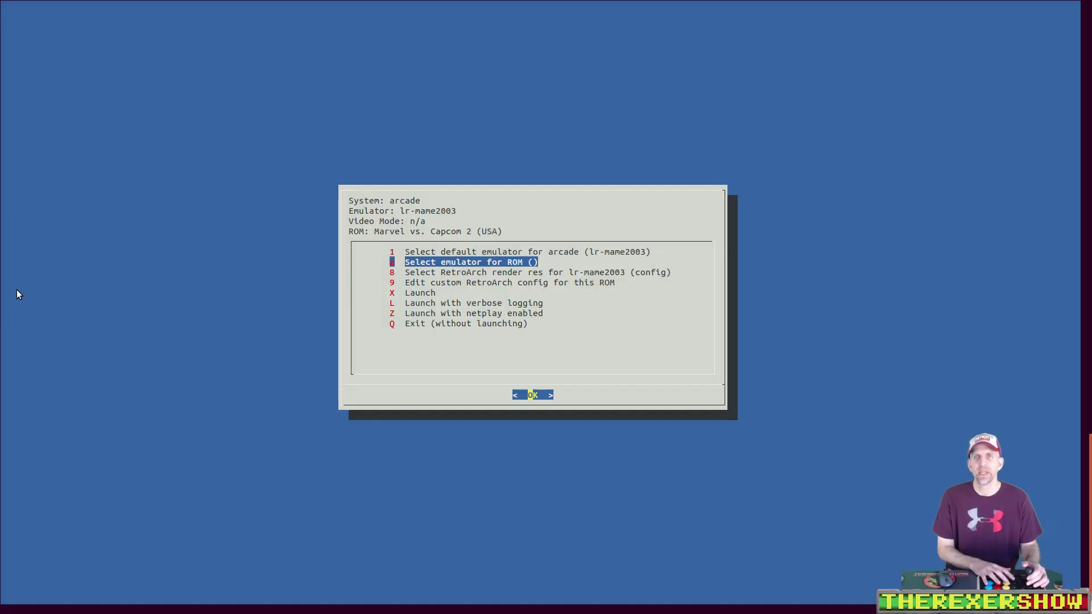
pyautogui.press('Return')
pyautogui.press('Down')
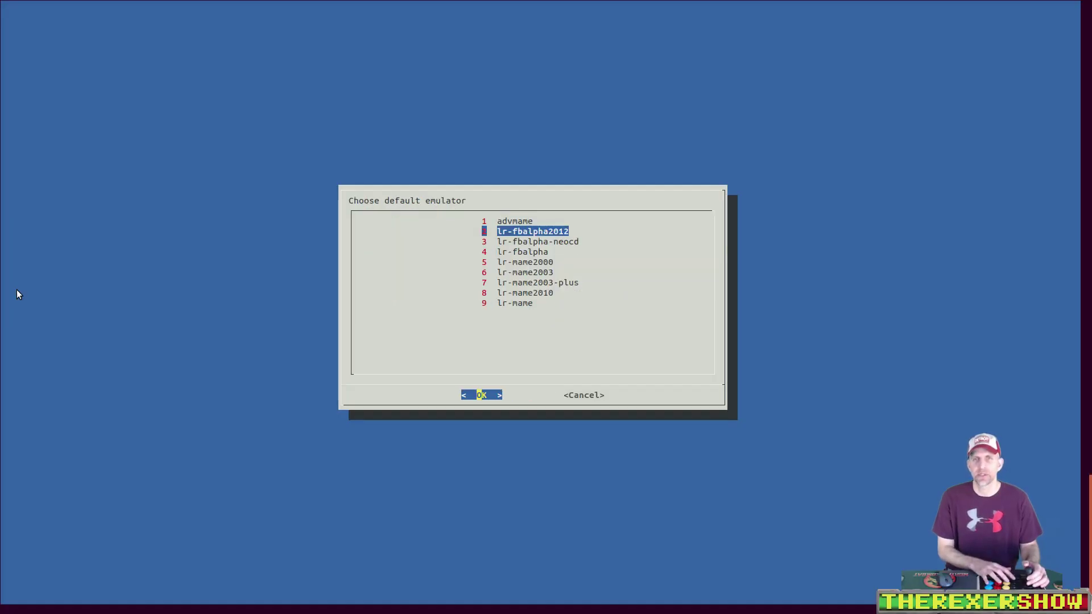
pyautogui.press('Down')
pyautogui.press('Down')
pyautogui.press('Down')
pyautogui.press('Down')
pyautogui.press('Down')
pyautogui.press('Down')
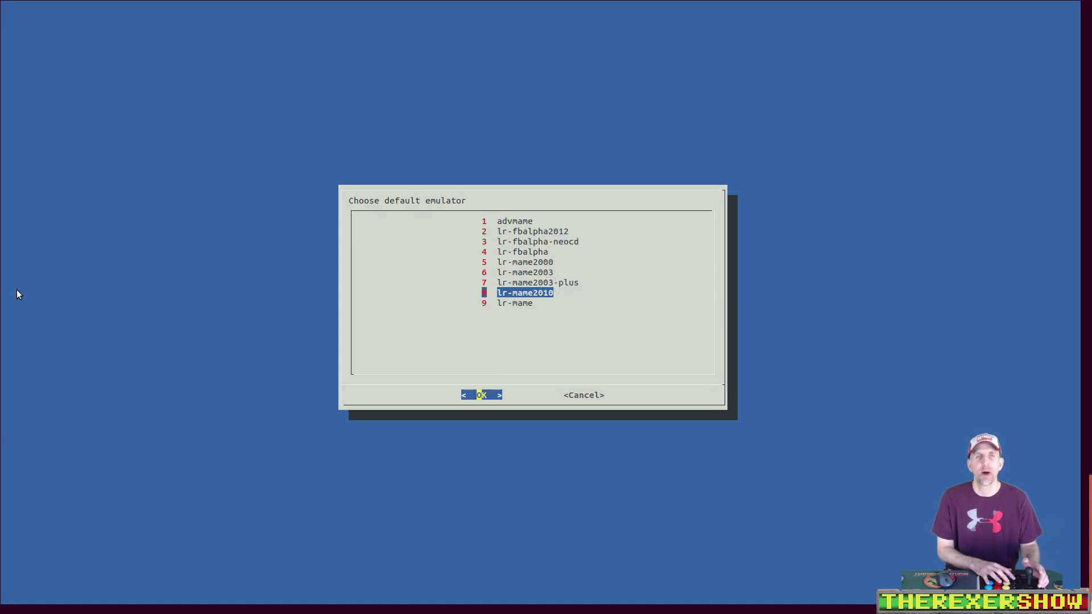
pyautogui.press('Tab')
pyautogui.press('Return')
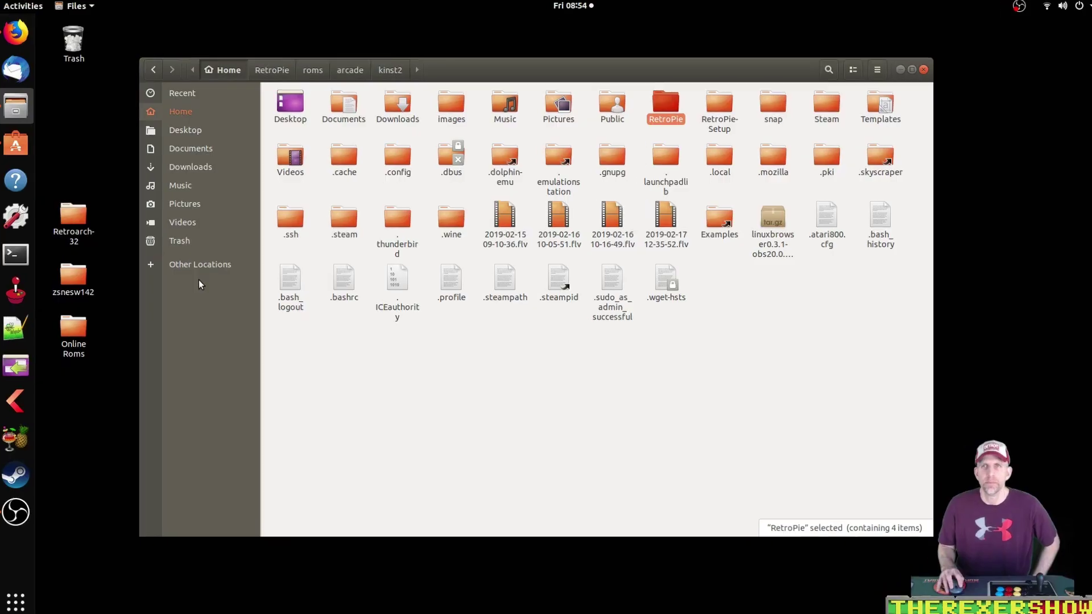
# - Browse the computer's root file system to the /opt/retropie/configs/arcade folder
pyautogui.click(195, 281)
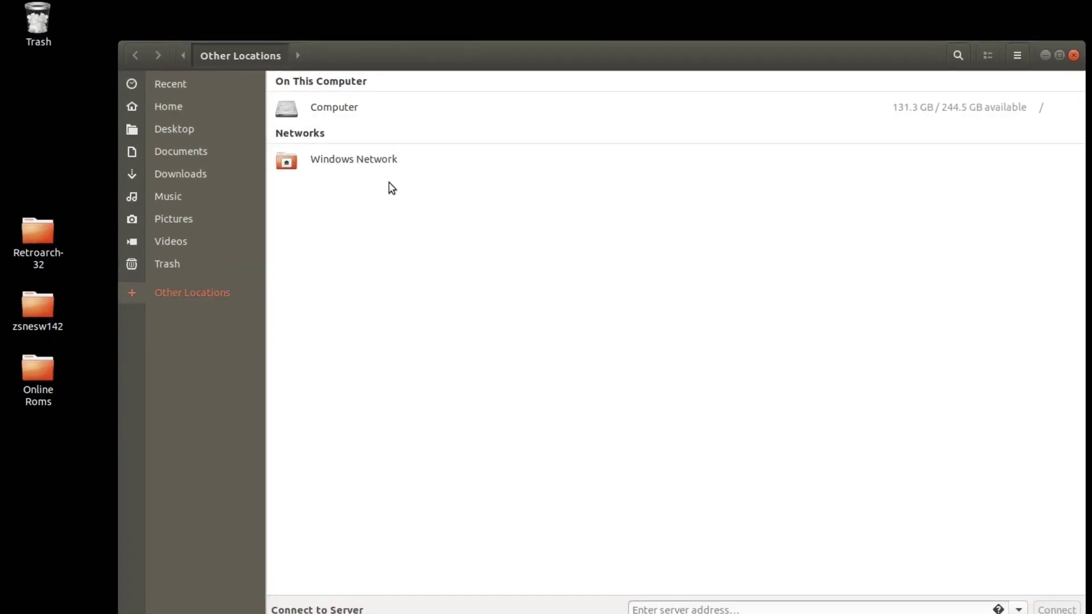
pyautogui.click(328, 113)
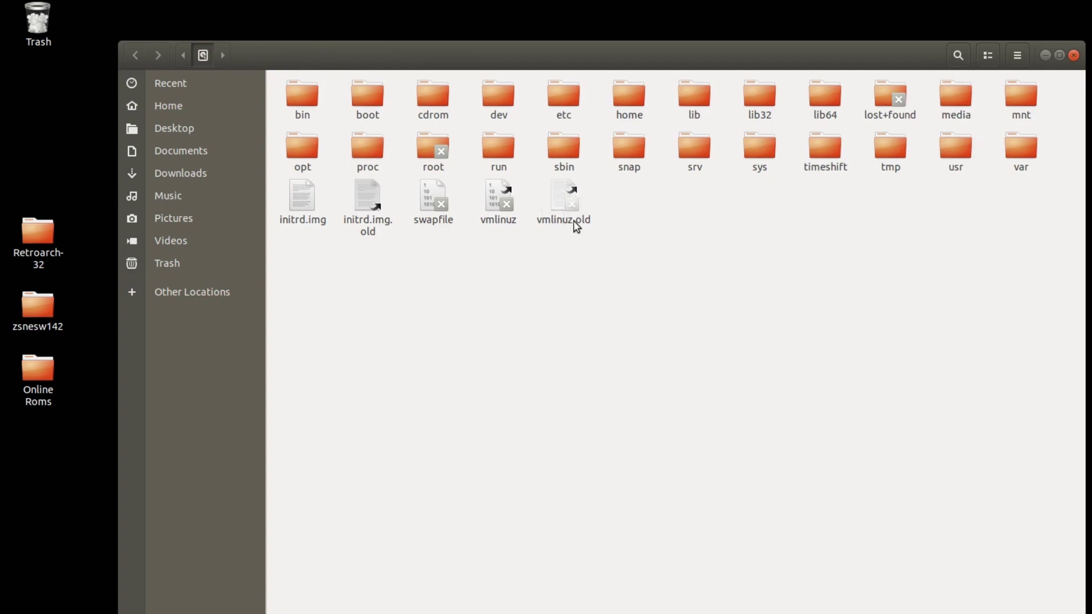
pyautogui.doubleClick(289, 153)
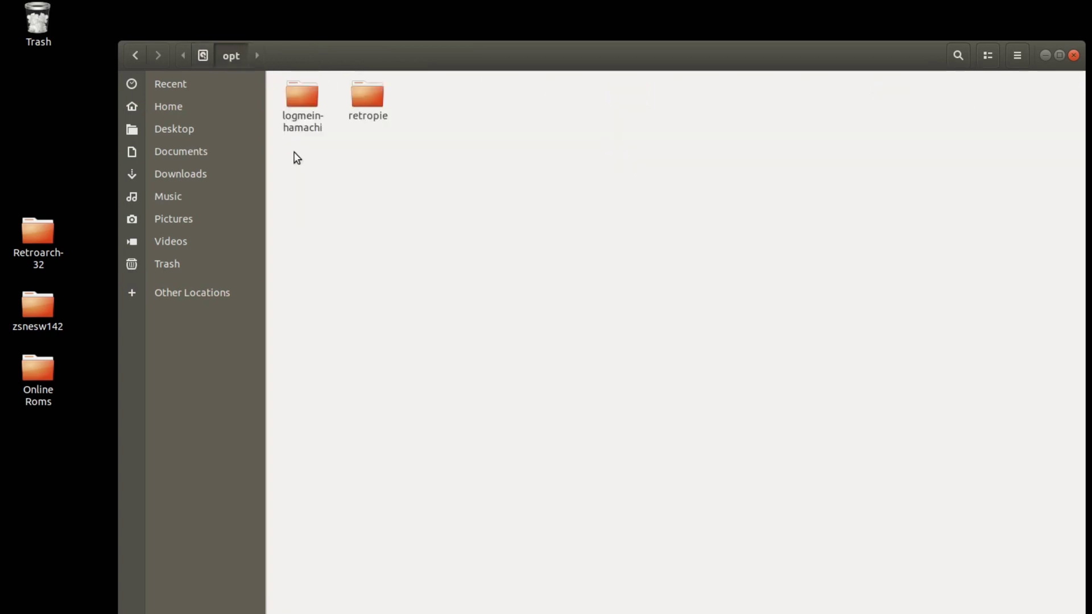
pyautogui.doubleClick(364, 98)
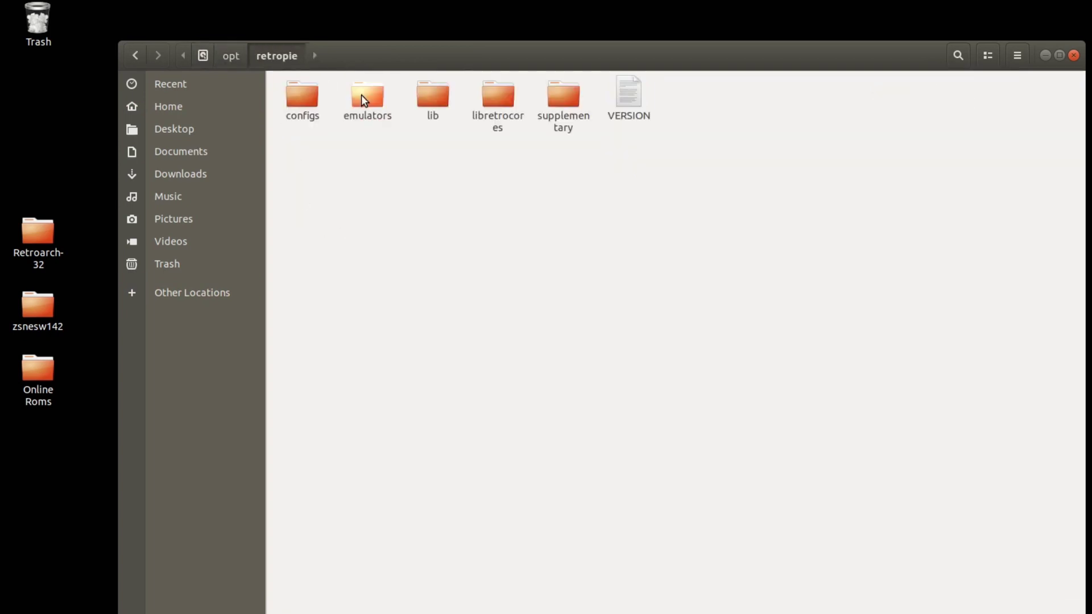
pyautogui.doubleClick(306, 101)
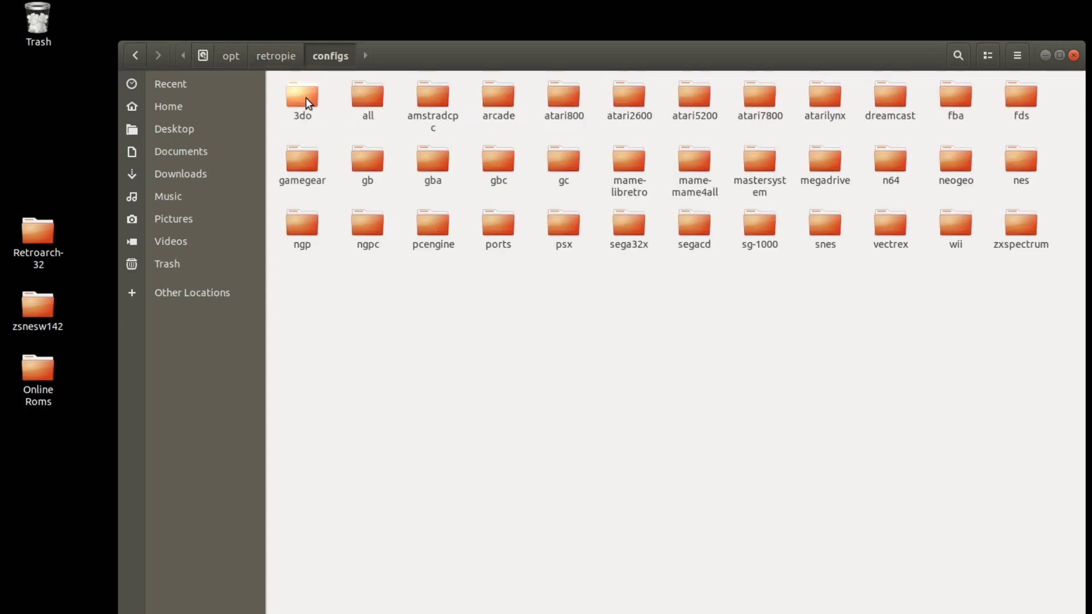
pyautogui.doubleClick(489, 97)
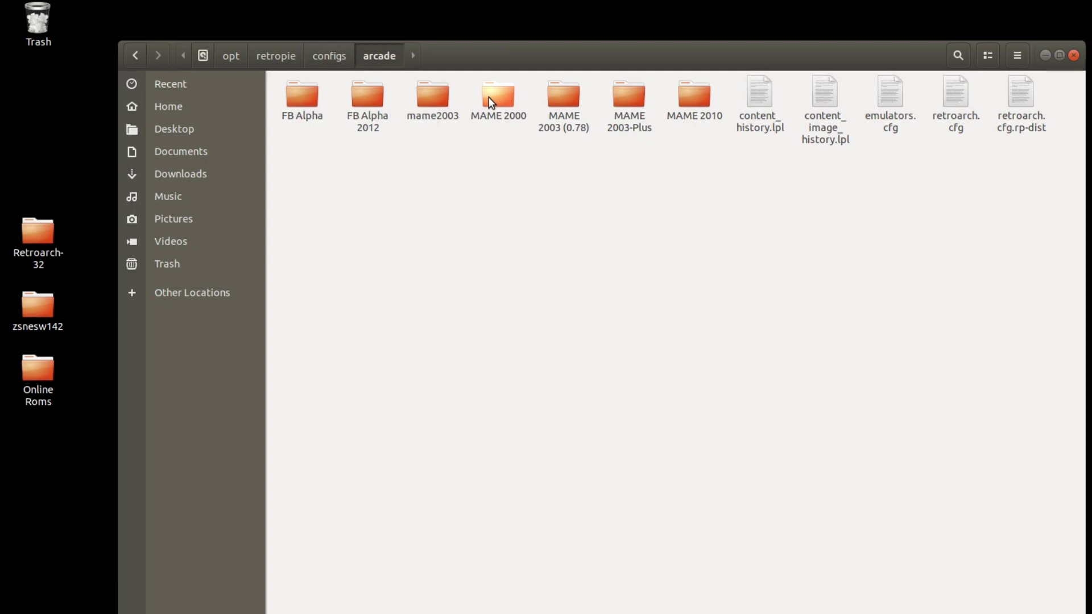
# - Copy the arcade folder's emulators.cfg file onto the desktop
pyautogui.click(891, 103)
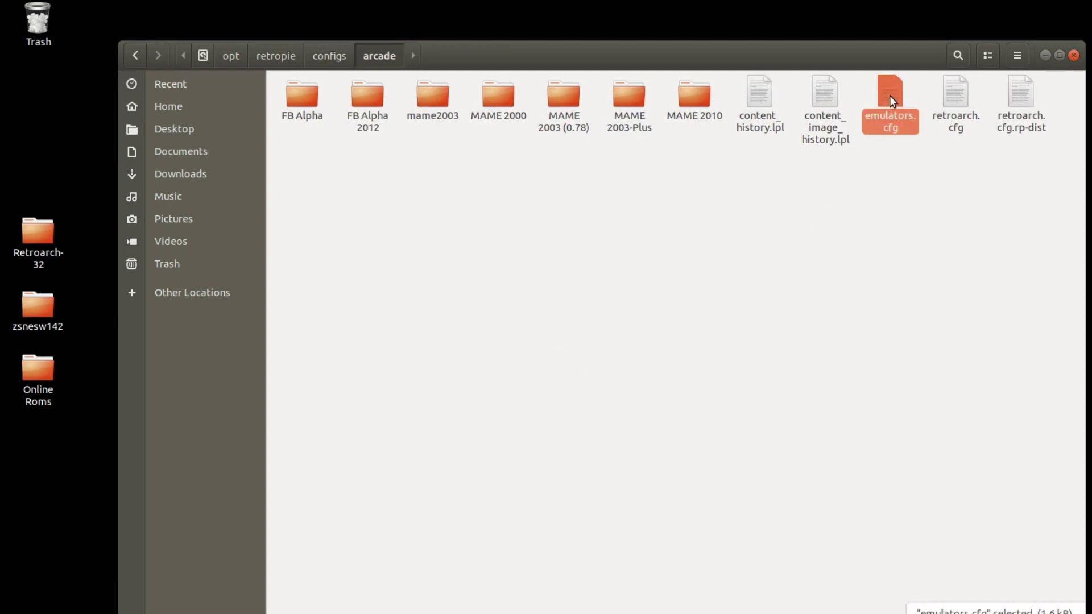
pyautogui.rightClick(889, 96)
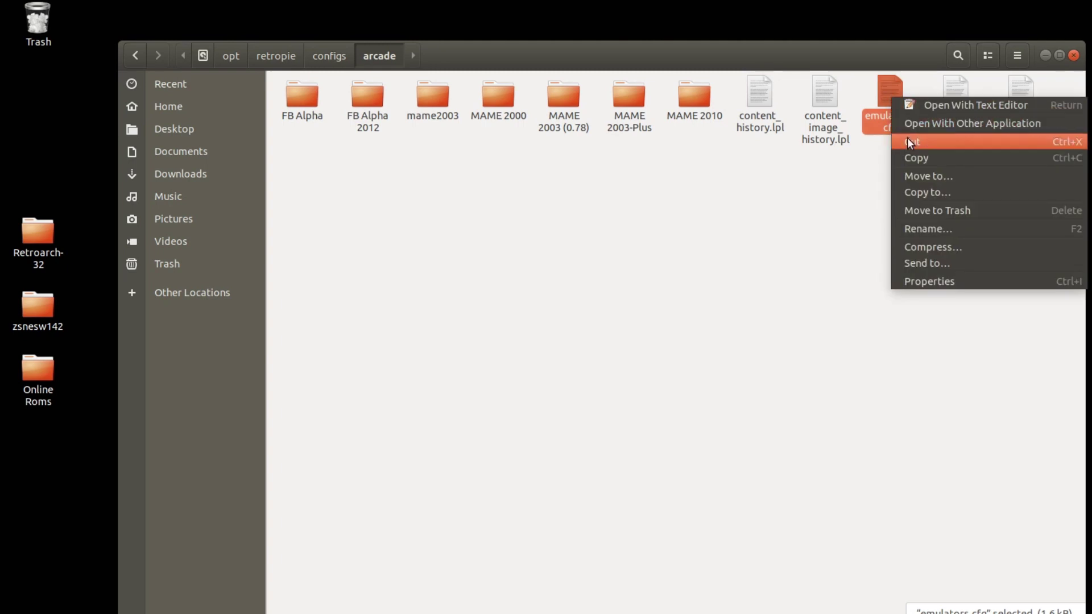
pyautogui.click(916, 159)
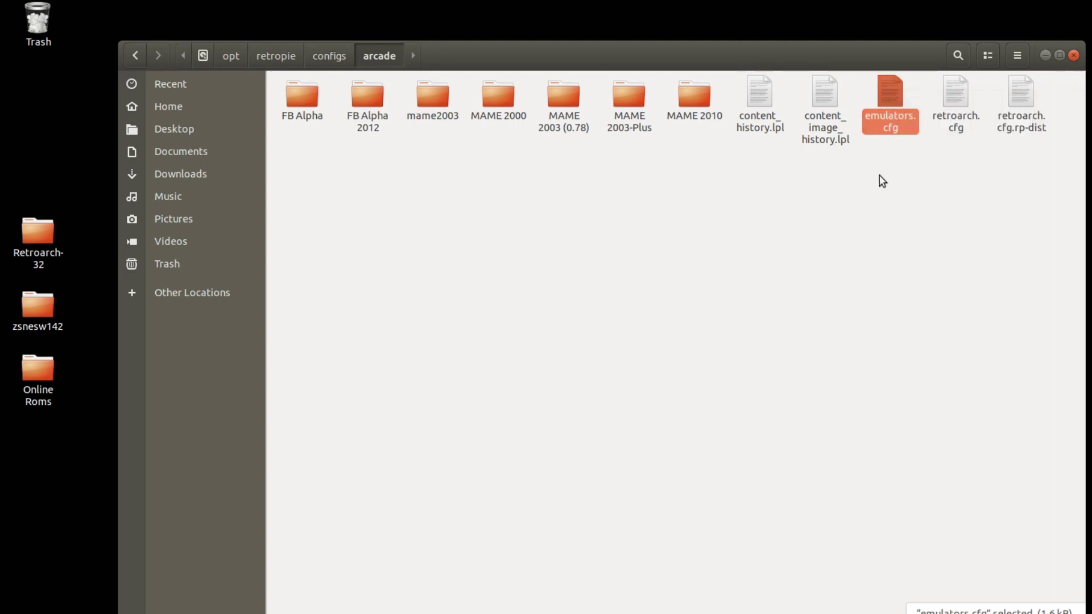
pyautogui.rightClick(53, 465)
pyautogui.click(83, 493)
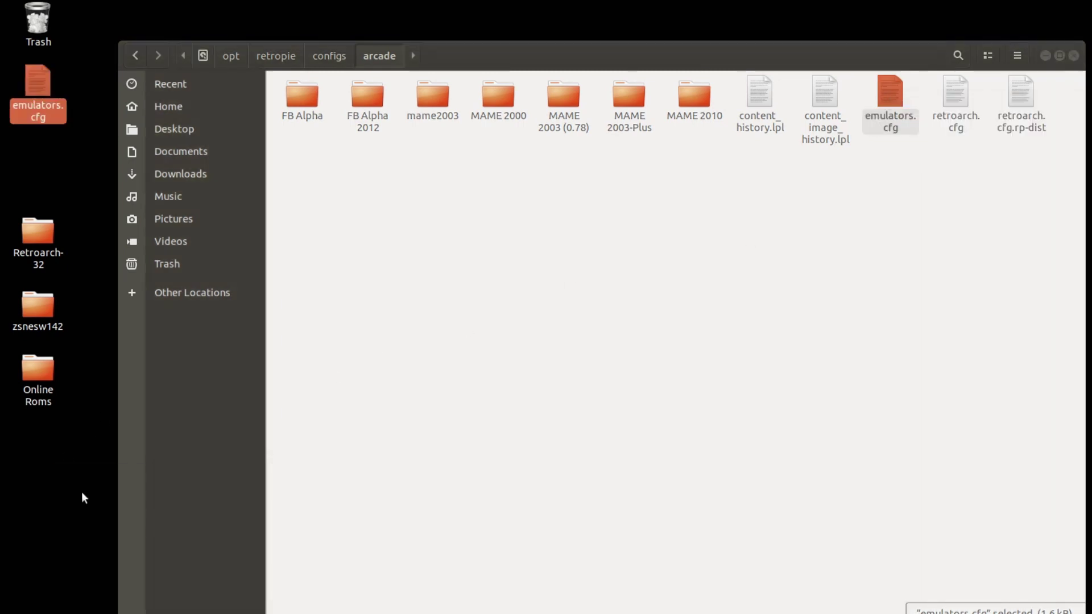
# - Open the desktop copy of emulators.cfg in Notepad++
pyautogui.rightClick(42, 84)
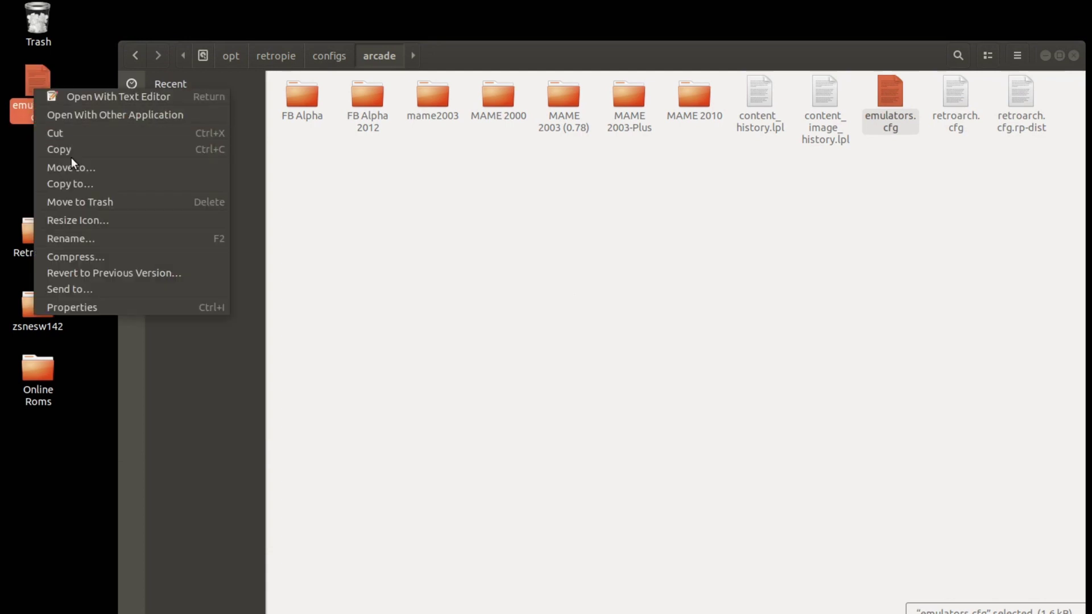
pyautogui.click(86, 115)
pyautogui.doubleClick(574, 261)
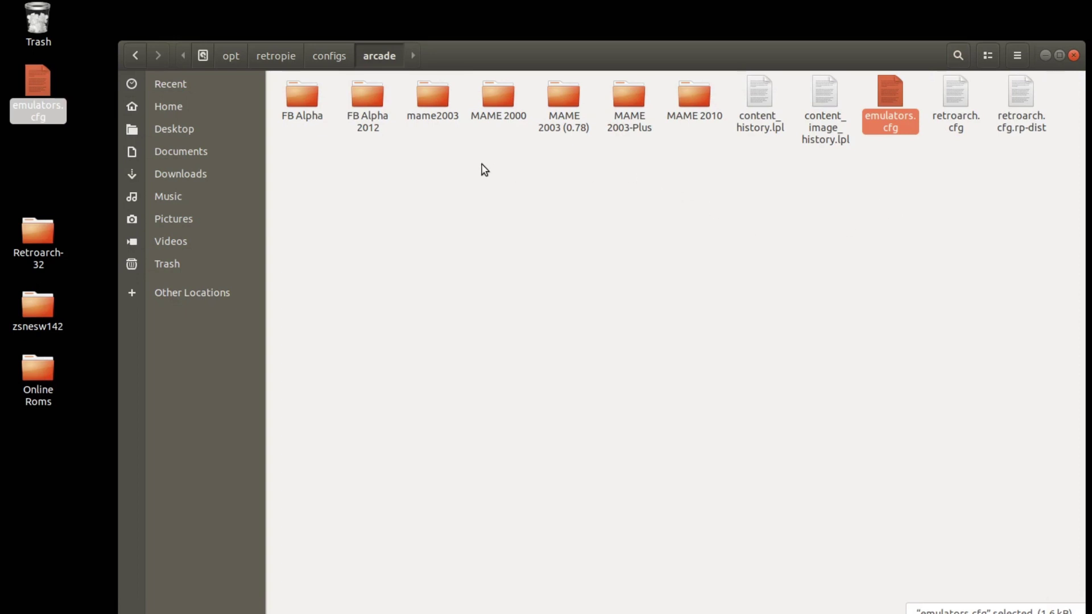
# - Copy emulators.cfg from the /opt/retropie/configs/dreamcast folder into the home Documents folder
pyautogui.click(135, 55)
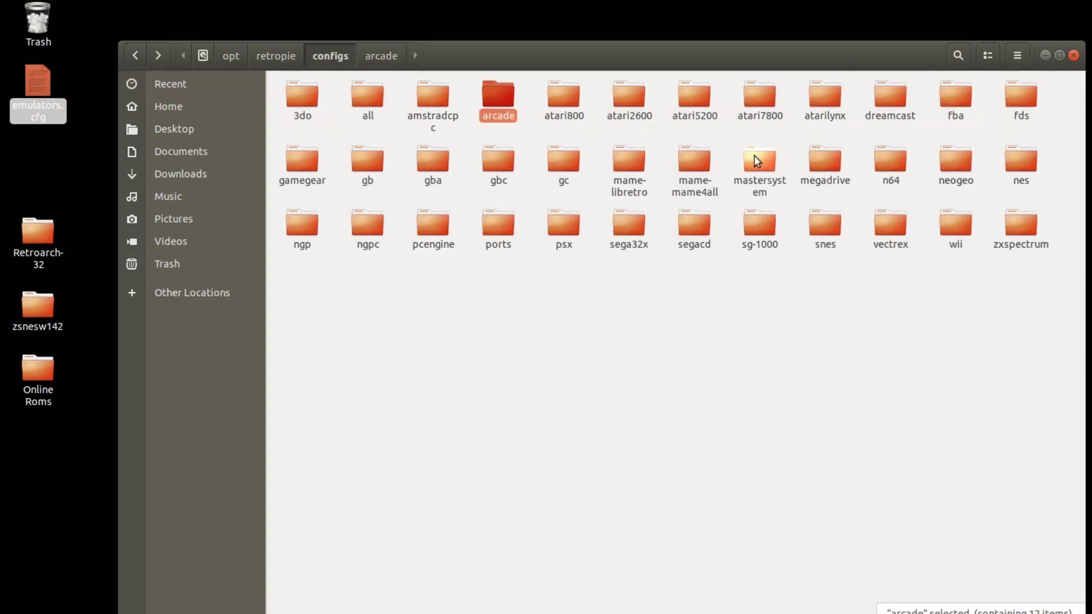
pyautogui.doubleClick(884, 95)
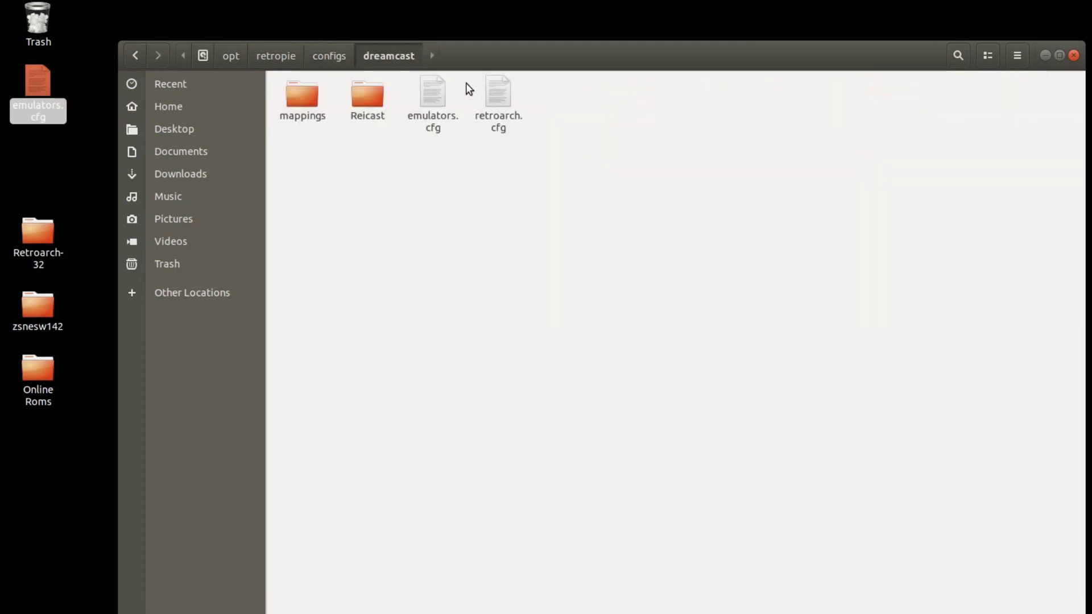
pyautogui.rightClick(434, 95)
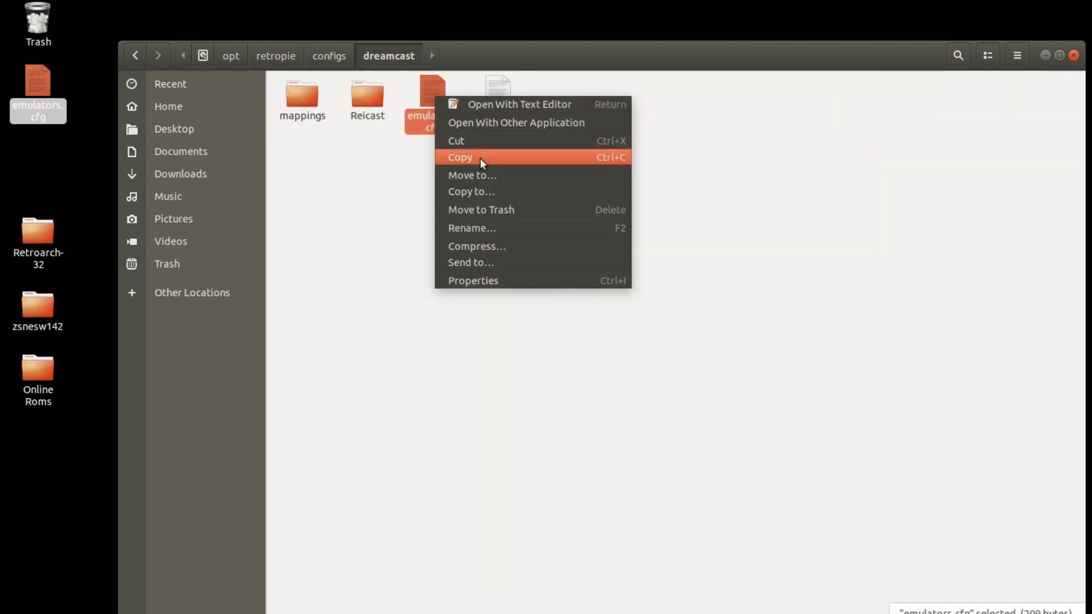
pyautogui.click(480, 158)
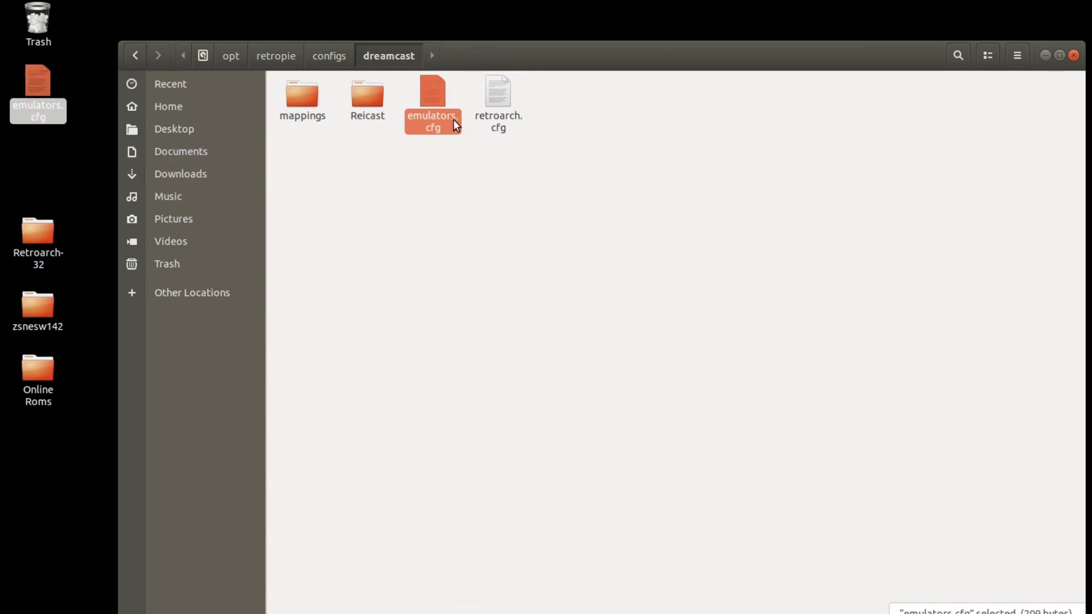
pyautogui.moveTo(438, 122); pyautogui.dragTo(182, 155)
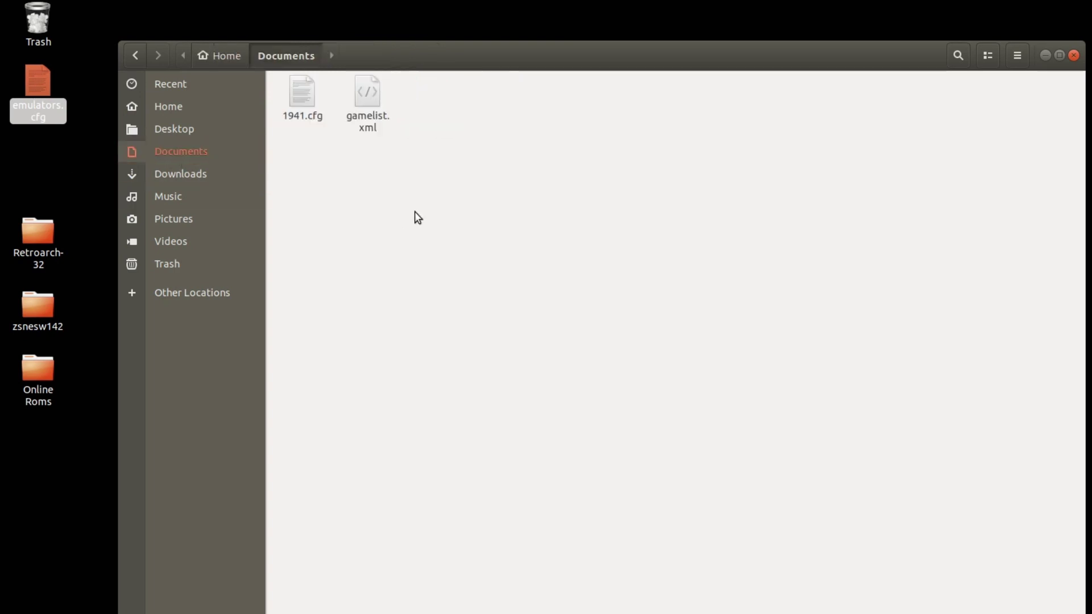
pyautogui.rightClick(416, 214)
pyautogui.click(448, 241)
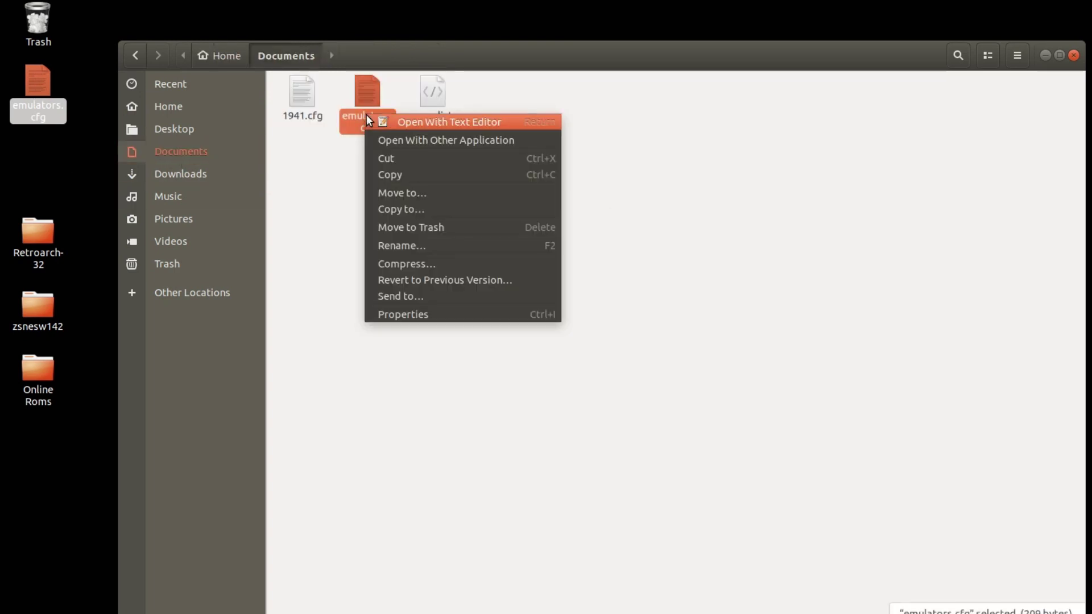
# - Rename the emulators.cfg copy in Documents to emulators-dc.cfg and open it in Notepad++
pyautogui.click(415, 246)
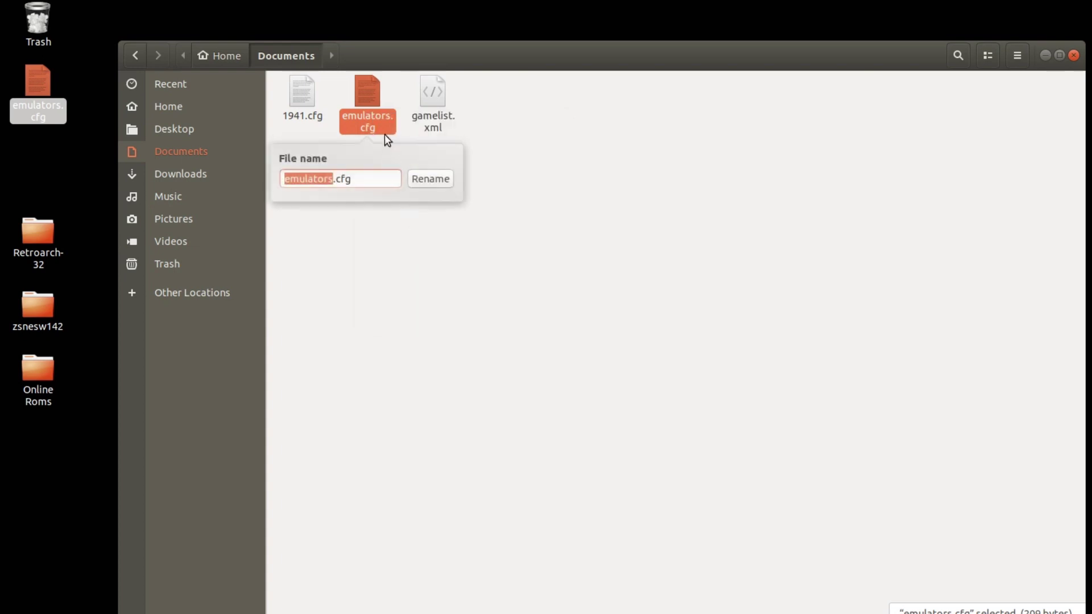
pyautogui.click(335, 178)
pyautogui.click(440, 179)
pyautogui.rightClick(373, 114)
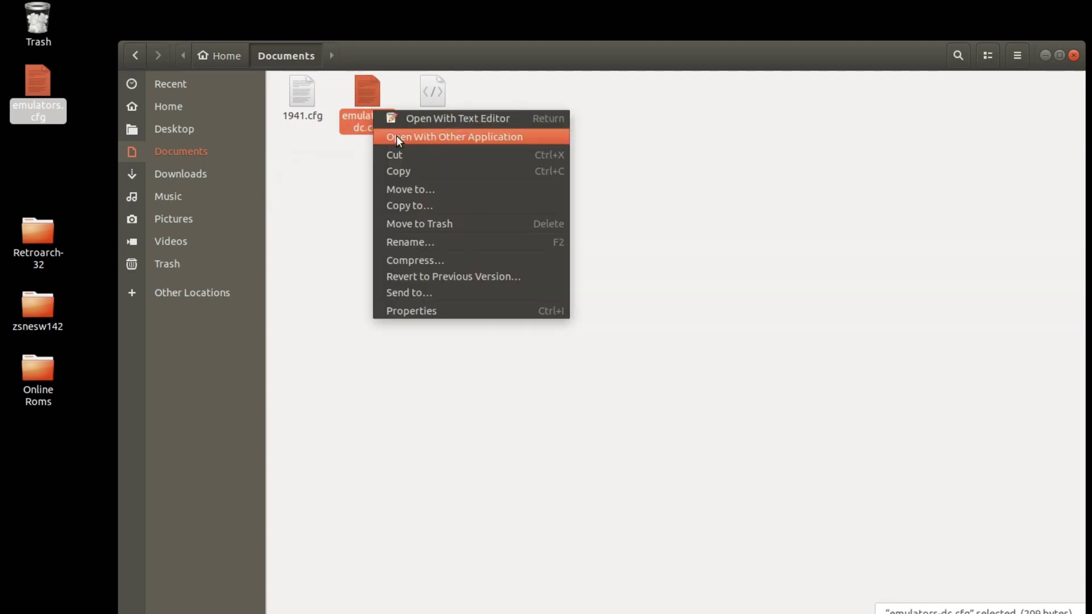
pyautogui.click(424, 139)
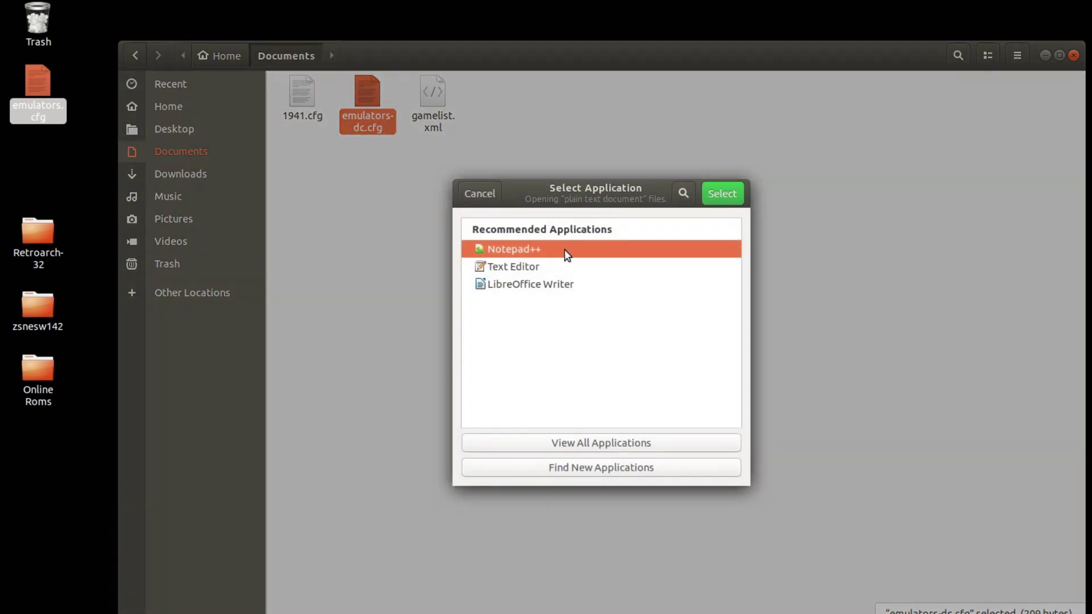
pyautogui.doubleClick(564, 250)
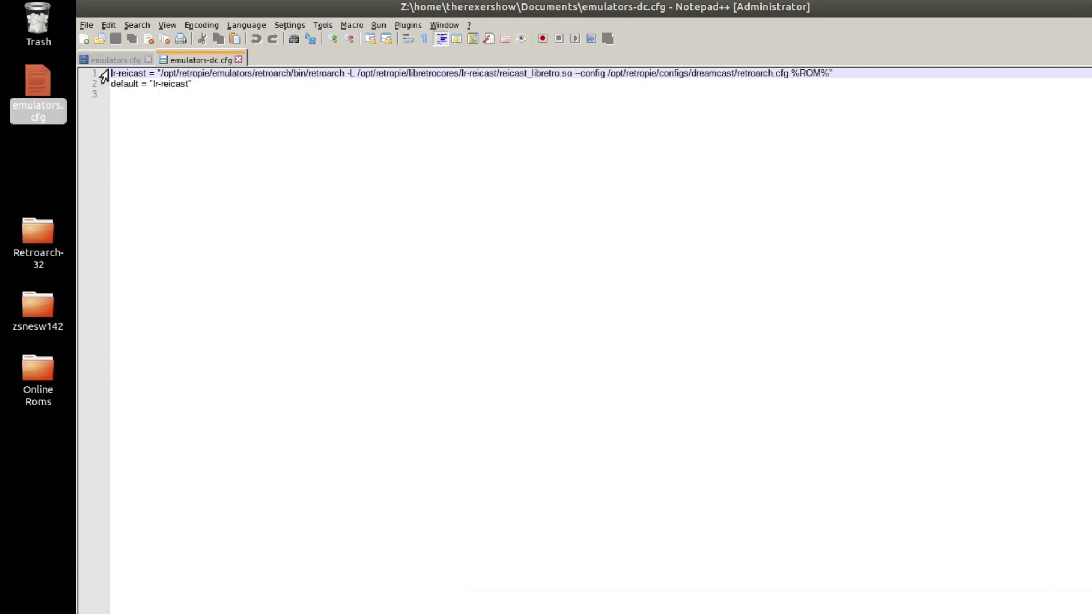
# - Copy the lr-reicast line from emulators-dc.cfg into a new line 11 below lr-mame in the desktop emulators.cfg, and save the file
pyautogui.moveTo(111, 72); pyautogui.dragTo(852, 72)
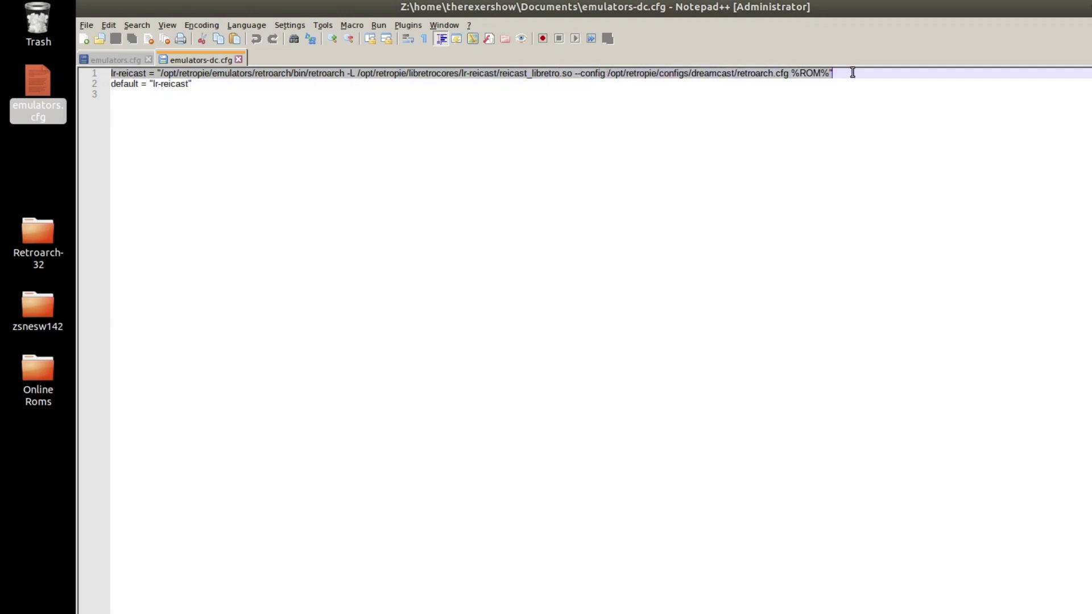
pyautogui.rightClick(743, 70)
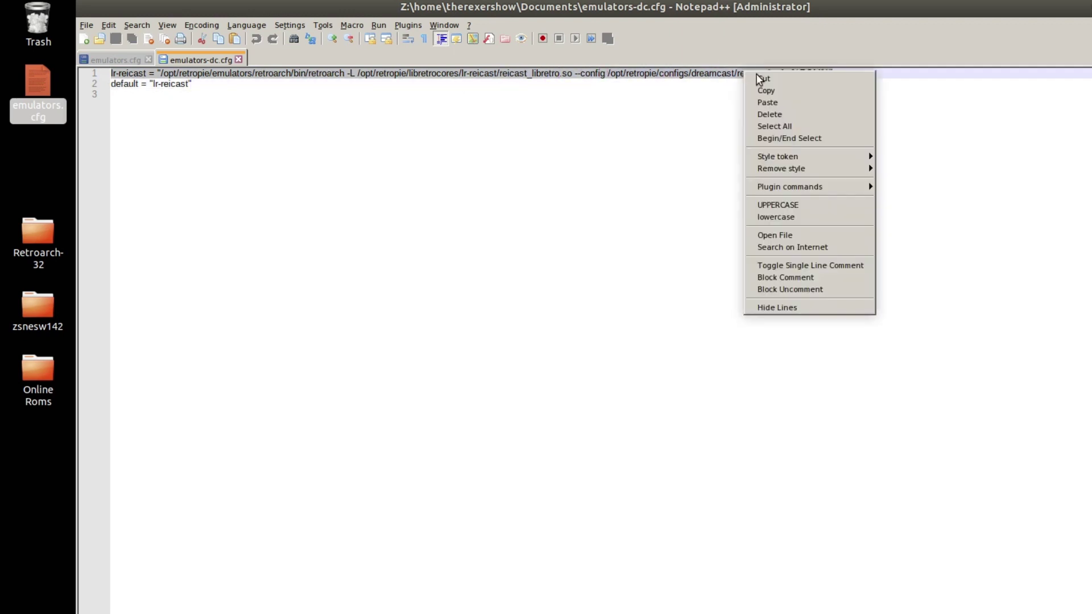
pyautogui.click(820, 95)
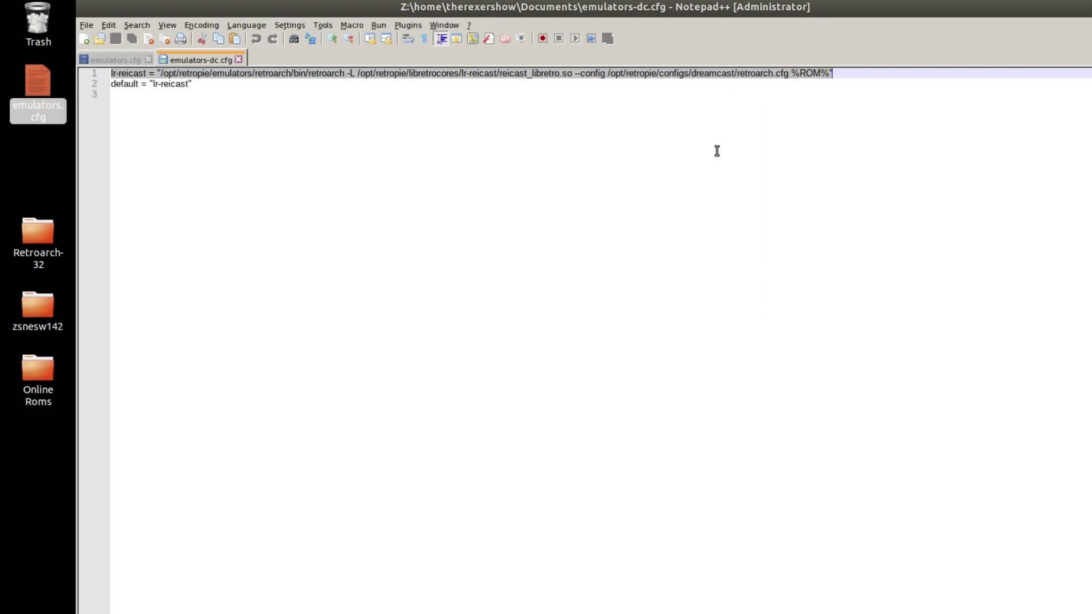
pyautogui.click(116, 58)
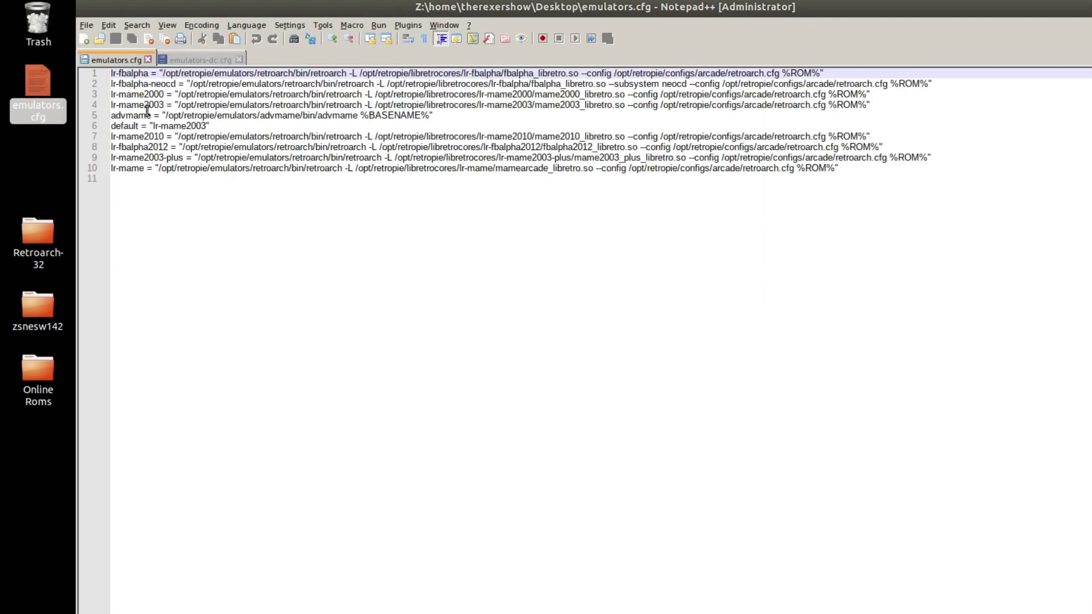
pyautogui.click(840, 165)
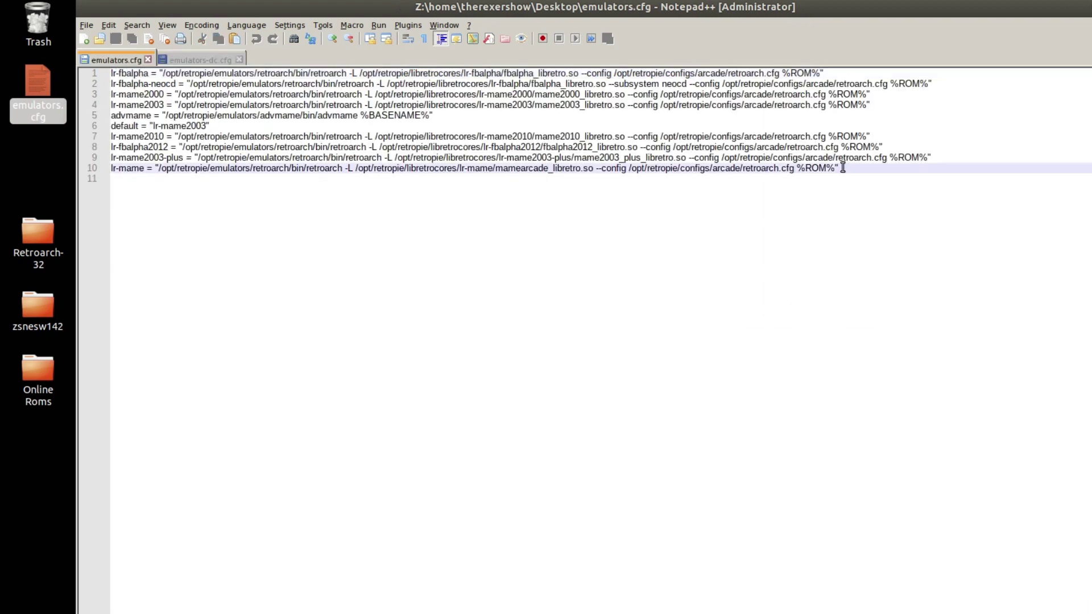
pyautogui.press('Return')
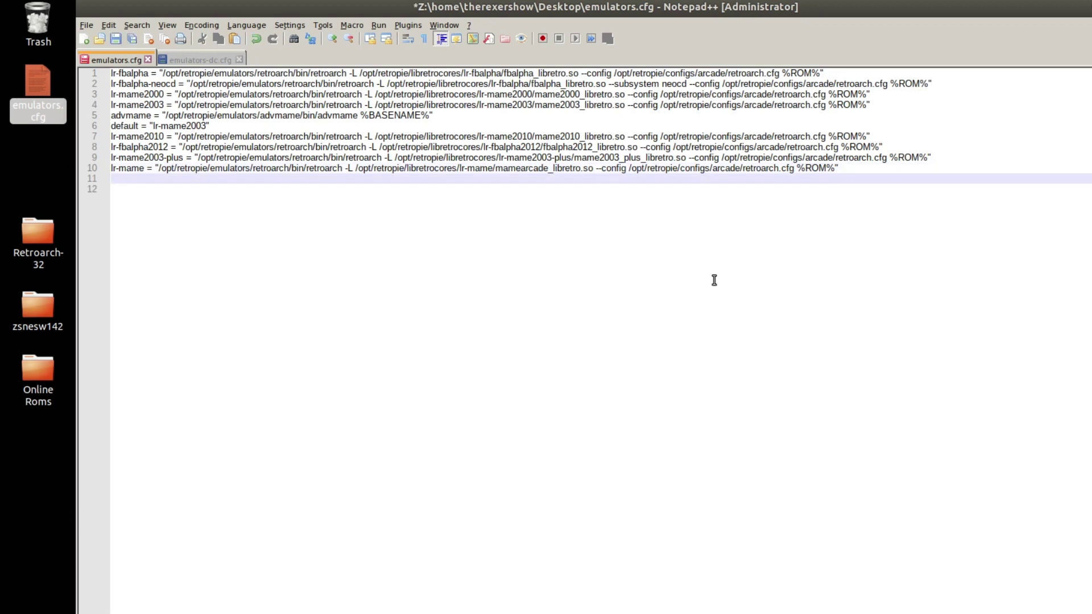
pyautogui.rightClick(167, 180)
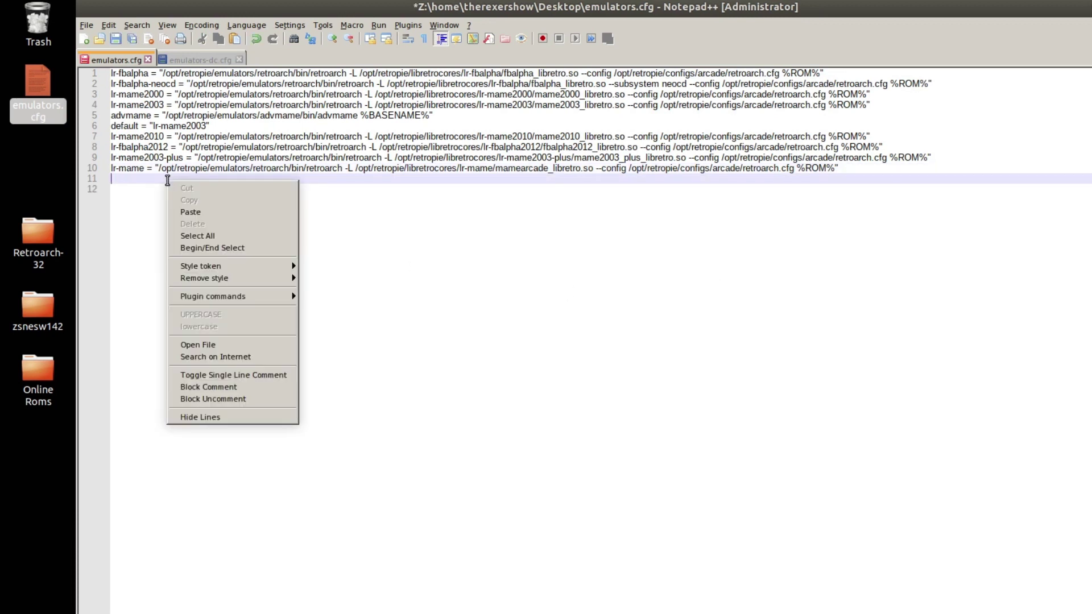
pyautogui.click(209, 216)
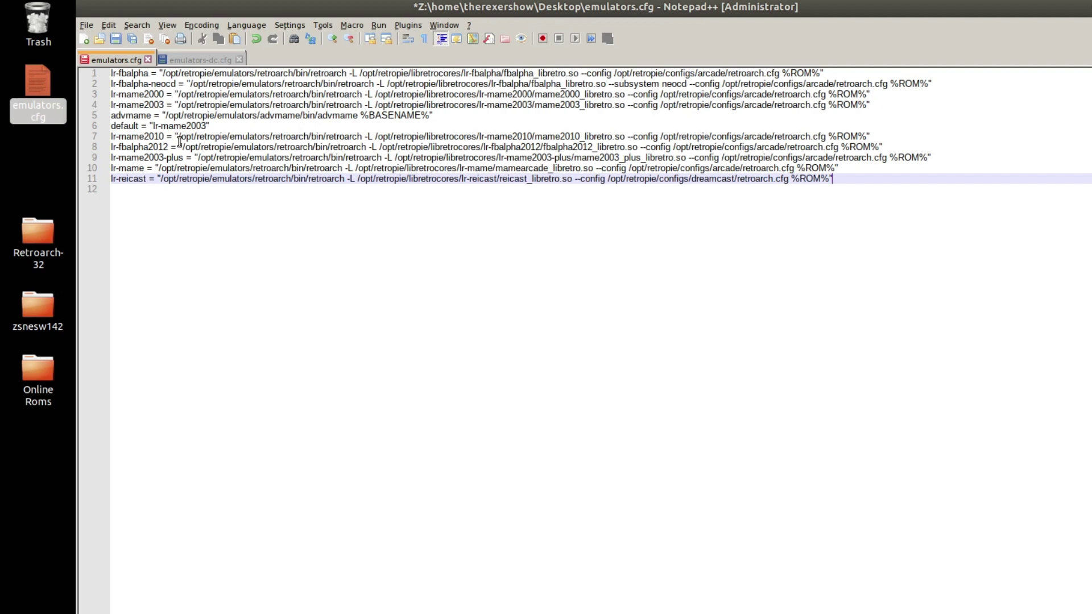
pyautogui.click(116, 39)
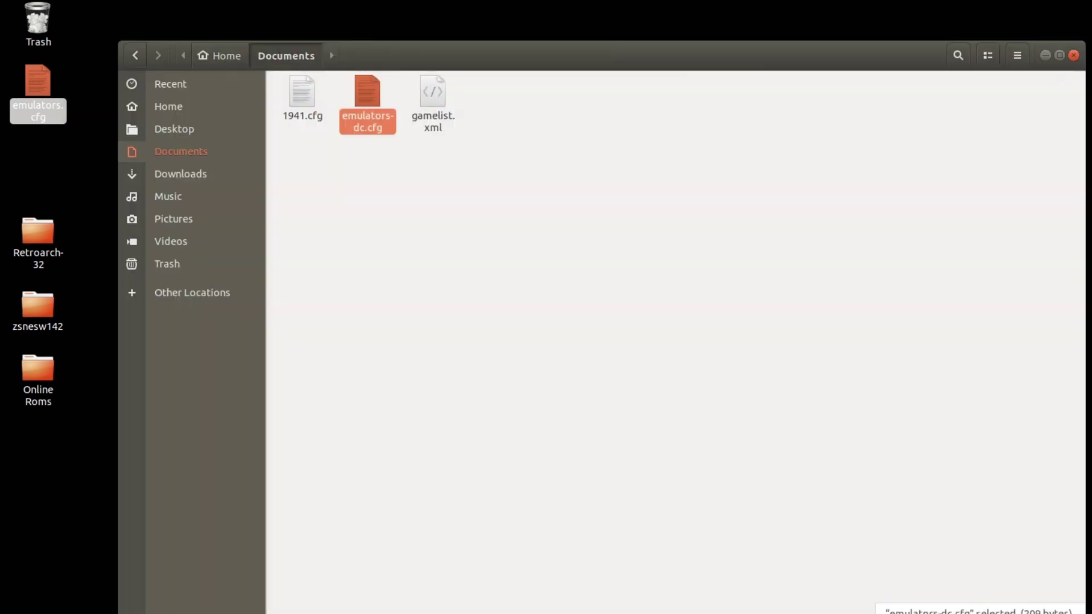
# - Move the edited emulators.cfg from the desktop into /opt/retropie/configs/arcade, replacing the existing file
pyautogui.click(136, 55)
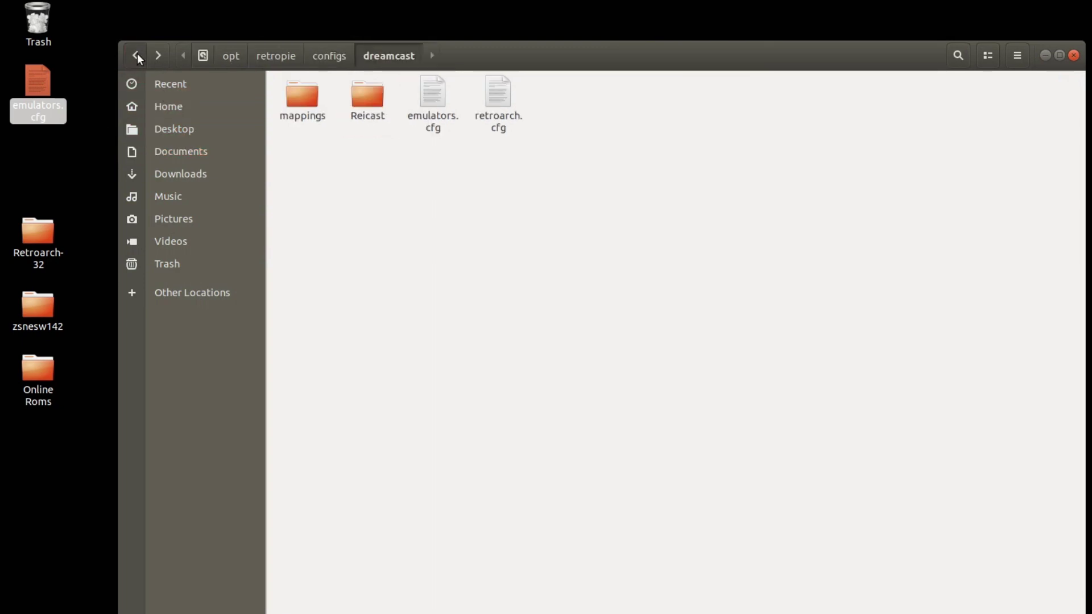
pyautogui.click(137, 54)
pyautogui.doubleClick(501, 102)
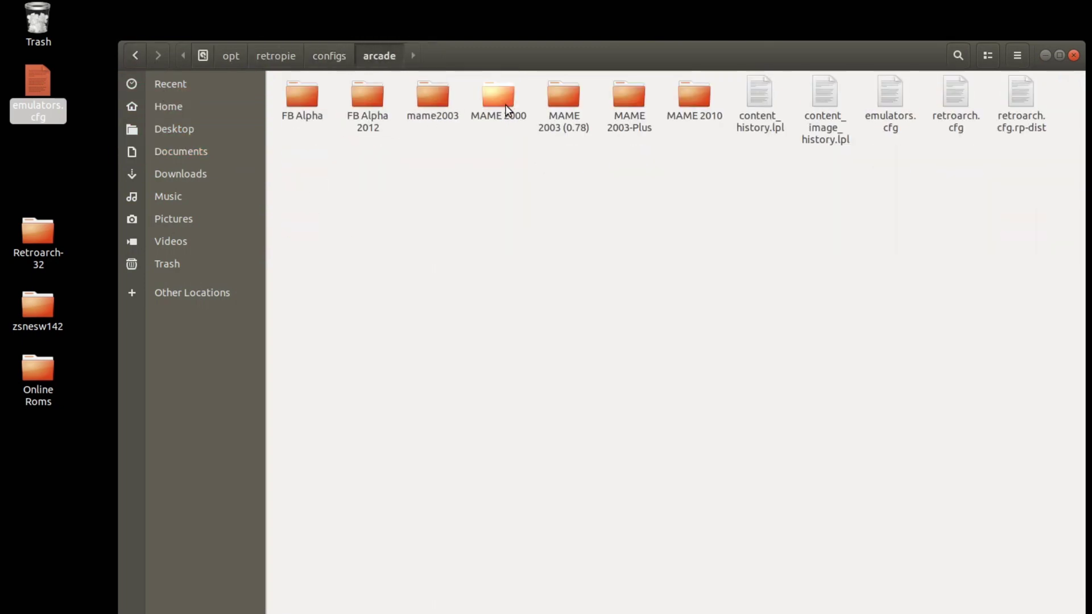
pyautogui.moveTo(878, 126); pyautogui.dragTo(688, 246)
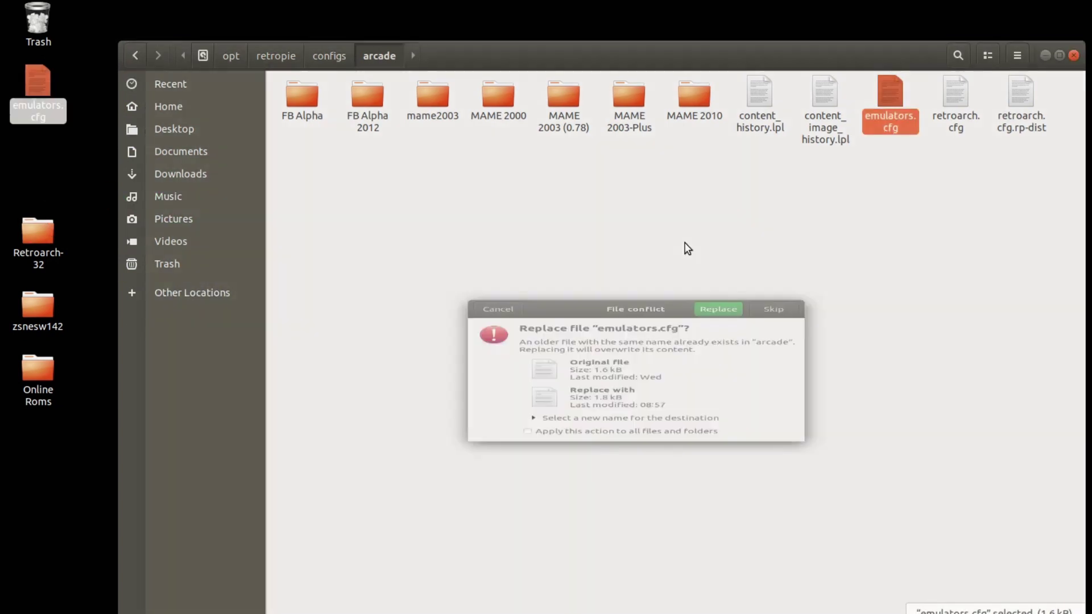
pyautogui.click(682, 231)
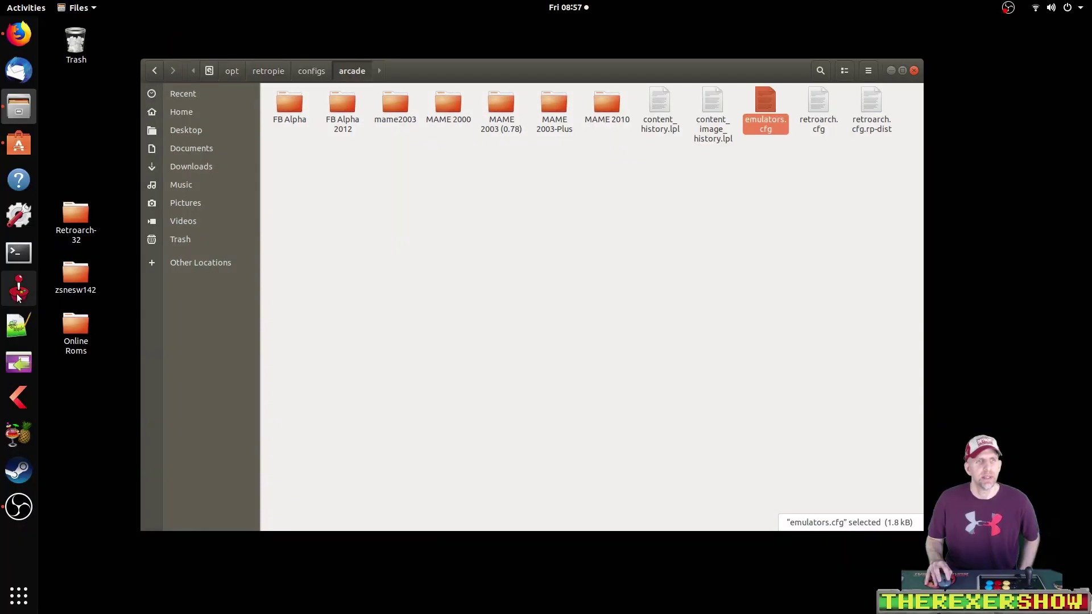
# - Switch to RetroPie and start Marvel vs. Capcom 2 (USA) from the arcade game list
pyautogui.click(17, 292)
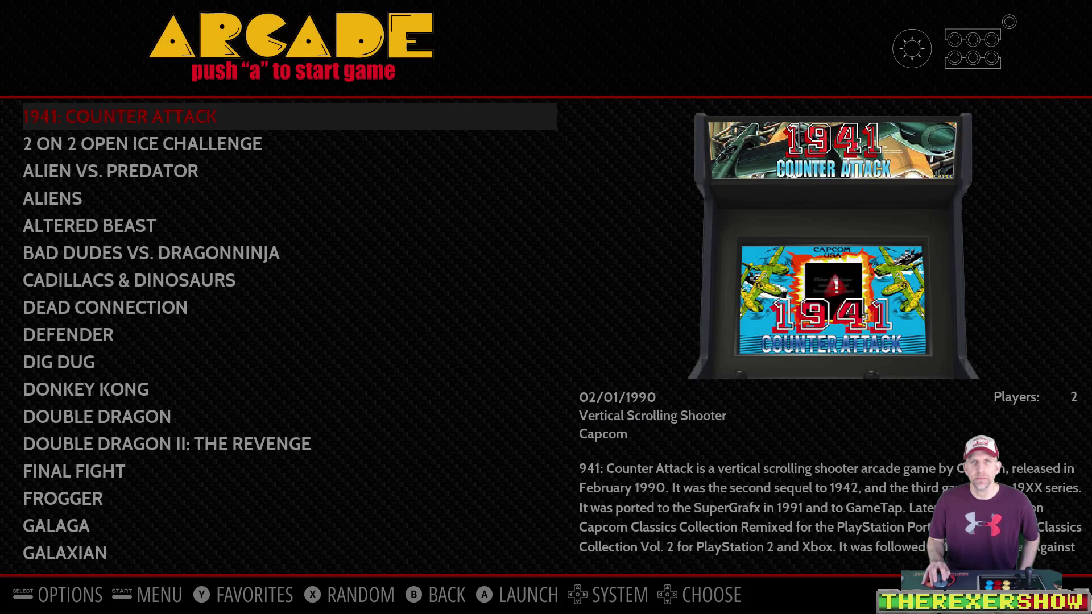
pyautogui.press('Down')
pyautogui.press('Down')
pyautogui.press('Down')
pyautogui.press('Down')
pyautogui.press('Down')
pyautogui.press('Down')
pyautogui.press('Down')
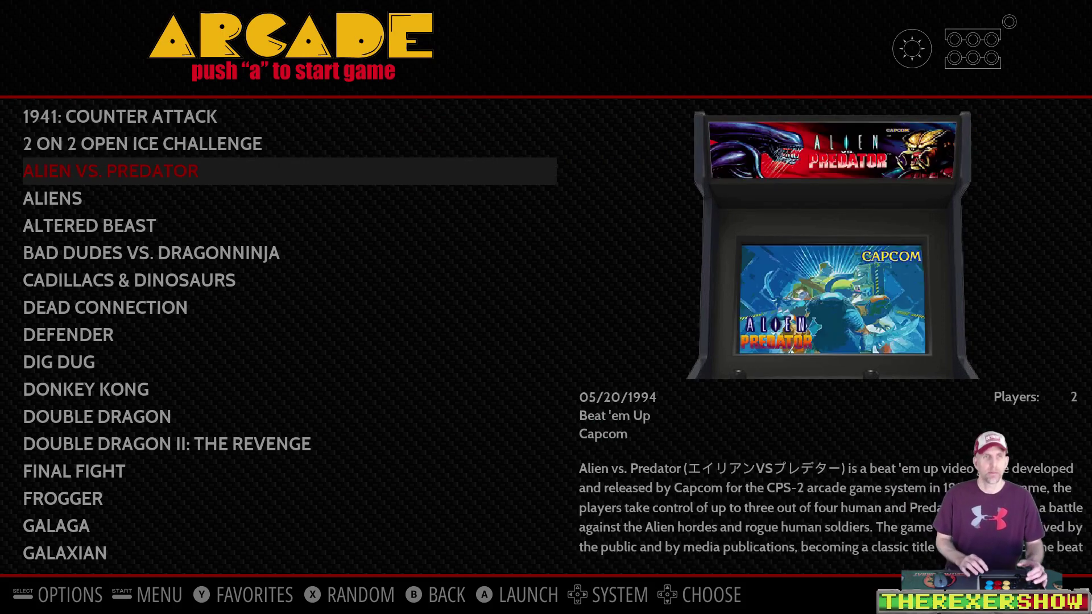
pyautogui.press('Down')
pyautogui.press('Down')
pyautogui.press('Down')
pyautogui.press('Down')
pyautogui.press('Down')
pyautogui.press('Down')
pyautogui.press('Down')
pyautogui.press('Down')
pyautogui.press('Down')
pyautogui.press('Down')
pyautogui.press('Down')
pyautogui.press('Down')
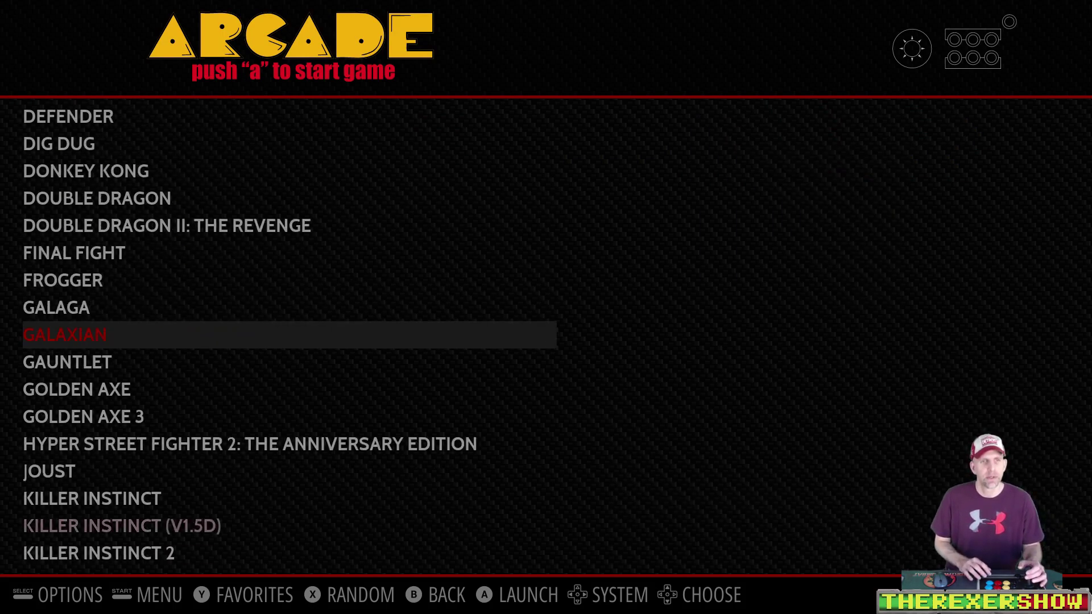
pyautogui.press('Down')
pyautogui.press('Down')
pyautogui.press('Down')
pyautogui.press('Down')
pyautogui.press('Down')
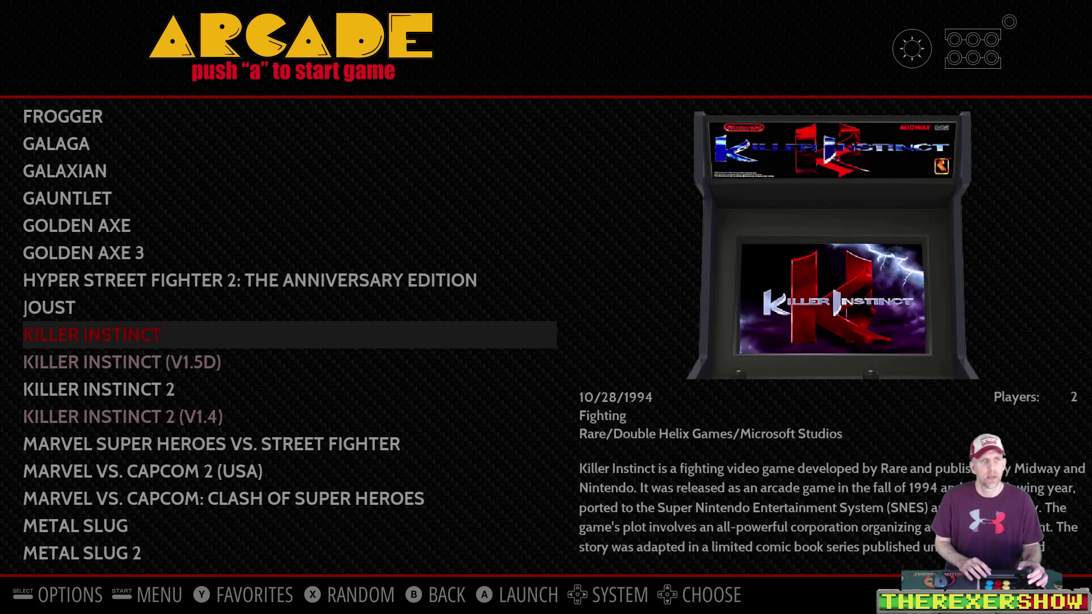
pyautogui.press('Down')
pyautogui.press('Down')
pyautogui.press('Down')
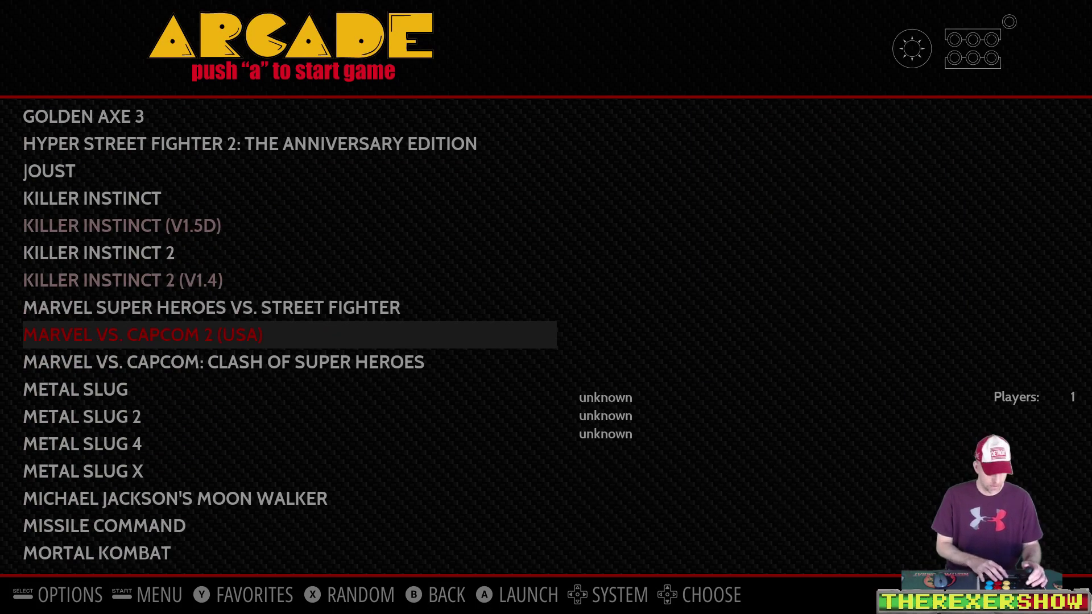
pyautogui.press('Return')
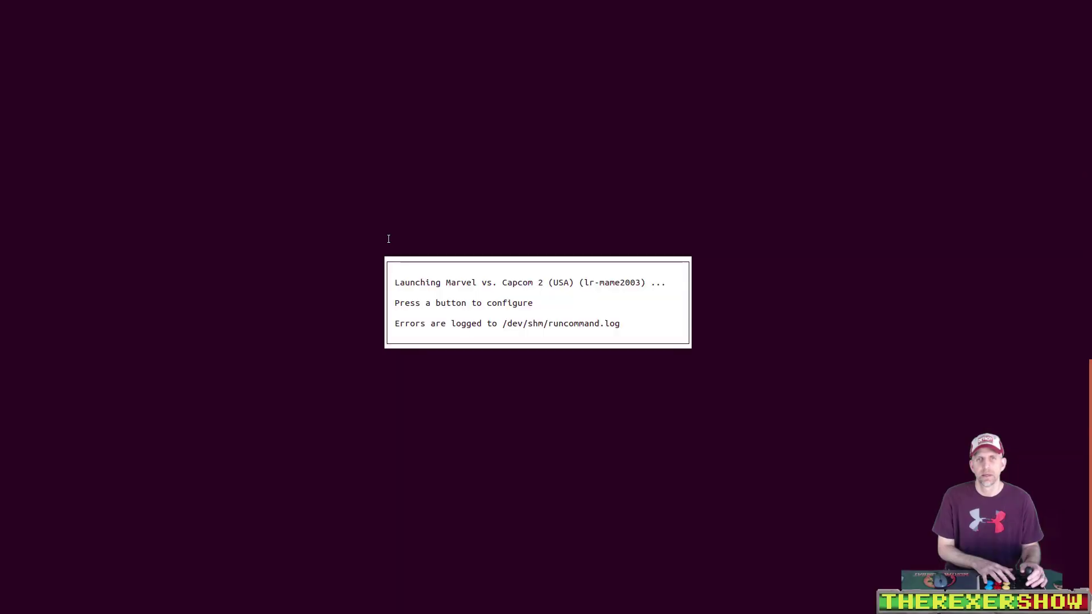
# - Open the launch configuration for Marvel vs. Capcom 2 (USA) and select lr-reicast as the emulator for this ROM
pyautogui.press('Return')
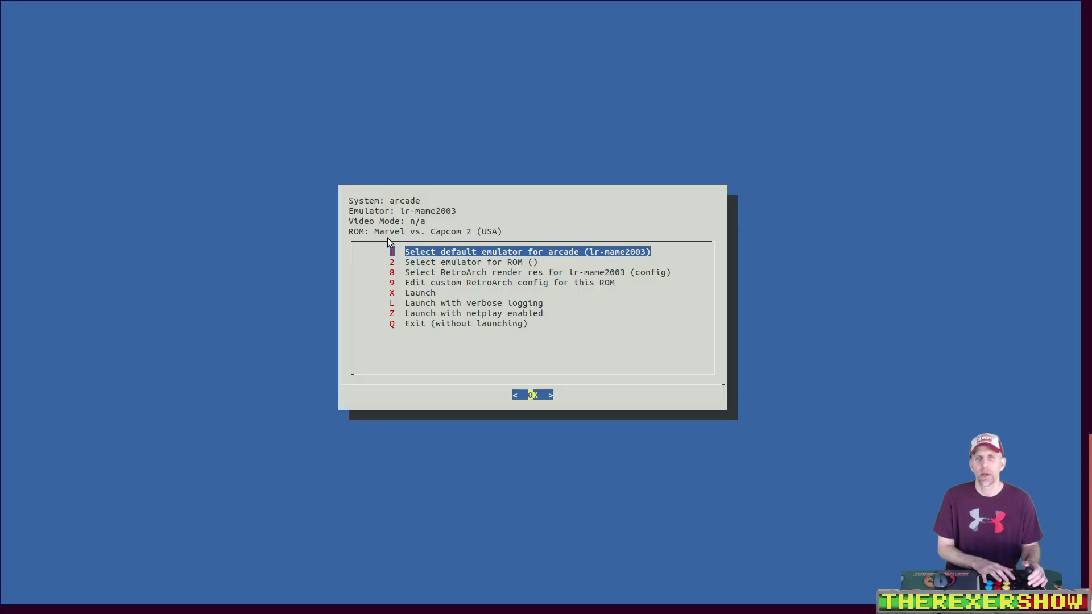
pyautogui.press('Down')
pyautogui.press('Up')
pyautogui.press('Return')
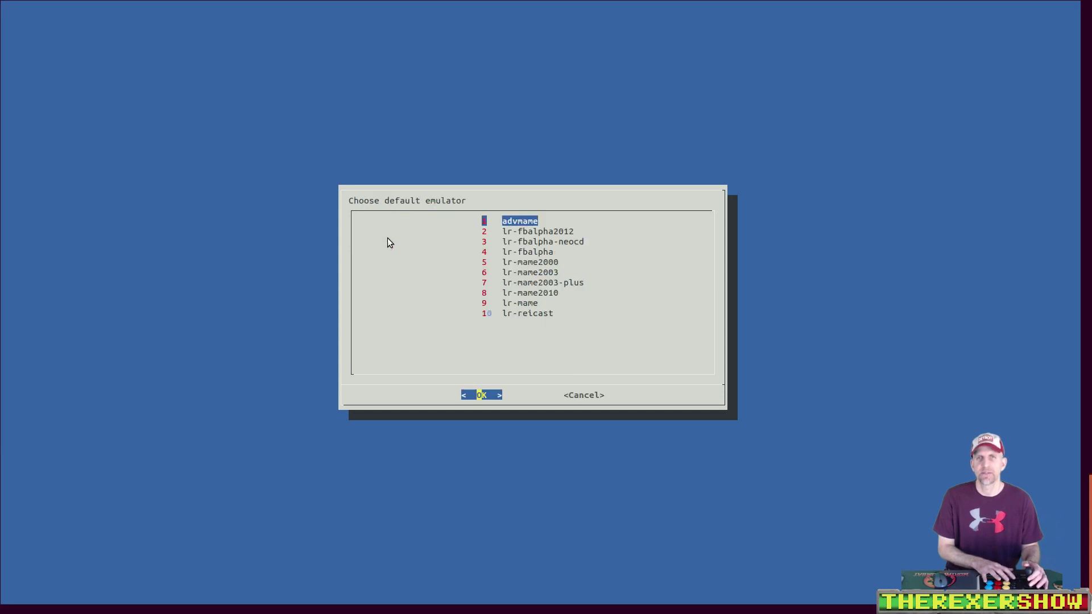
pyautogui.press('Down')
pyautogui.press('Down')
pyautogui.press('Down')
pyautogui.press('Down')
pyautogui.press('Down')
pyautogui.press('Down')
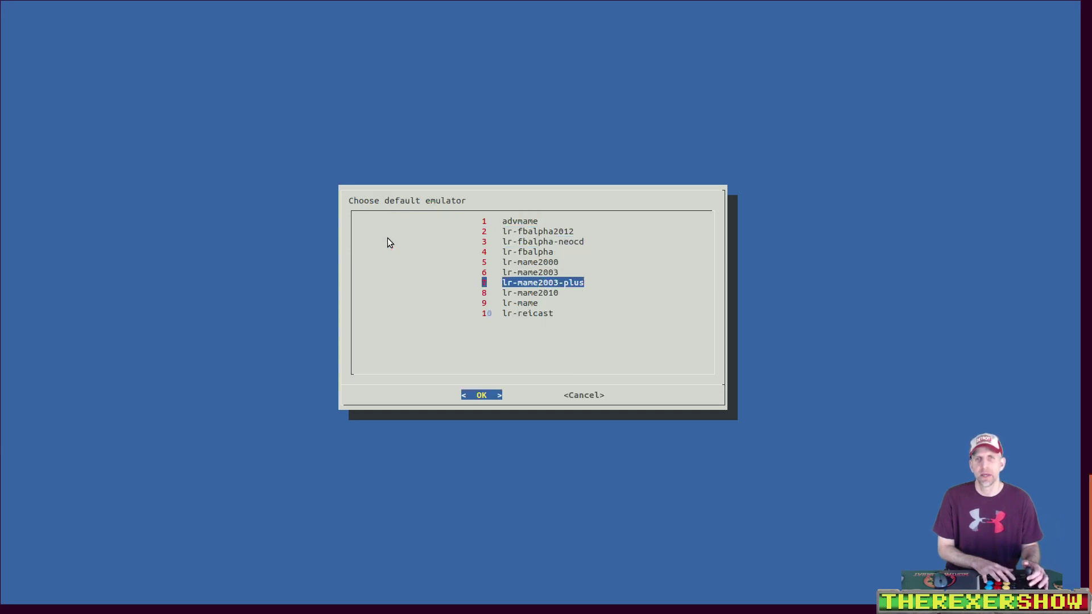
pyautogui.press('Down')
pyautogui.press('Down')
pyautogui.press('Down')
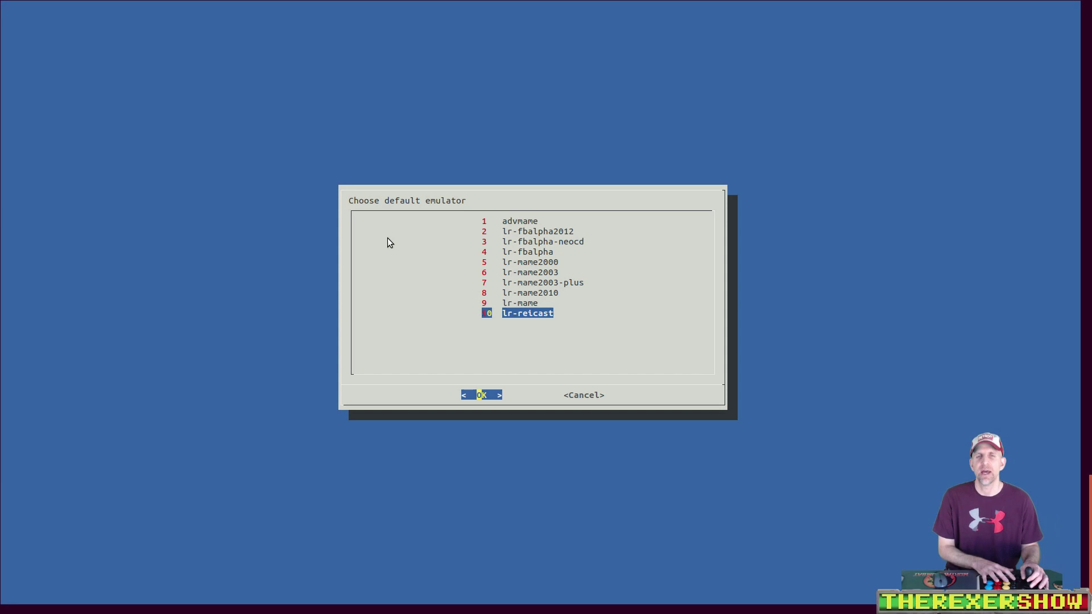
pyautogui.press('Return')
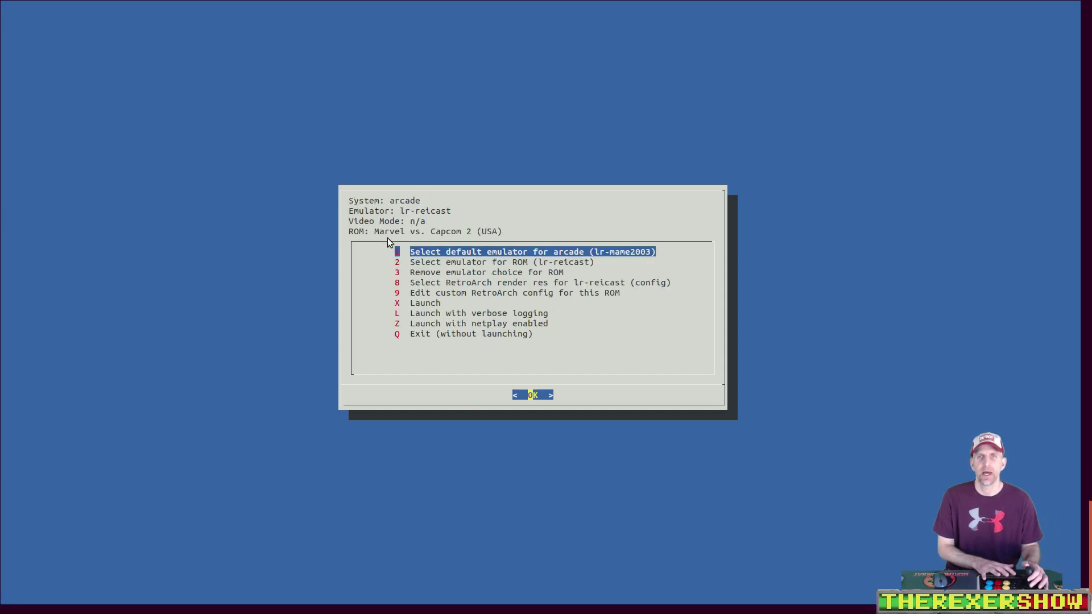
# - Launch Marvel vs. Capcom 2 (USA) from its launch configuration with the lr-reicast emulator
pyautogui.press('Down')
pyautogui.press('Down')
pyautogui.press('Down')
pyautogui.press('Down')
pyautogui.press('Down')
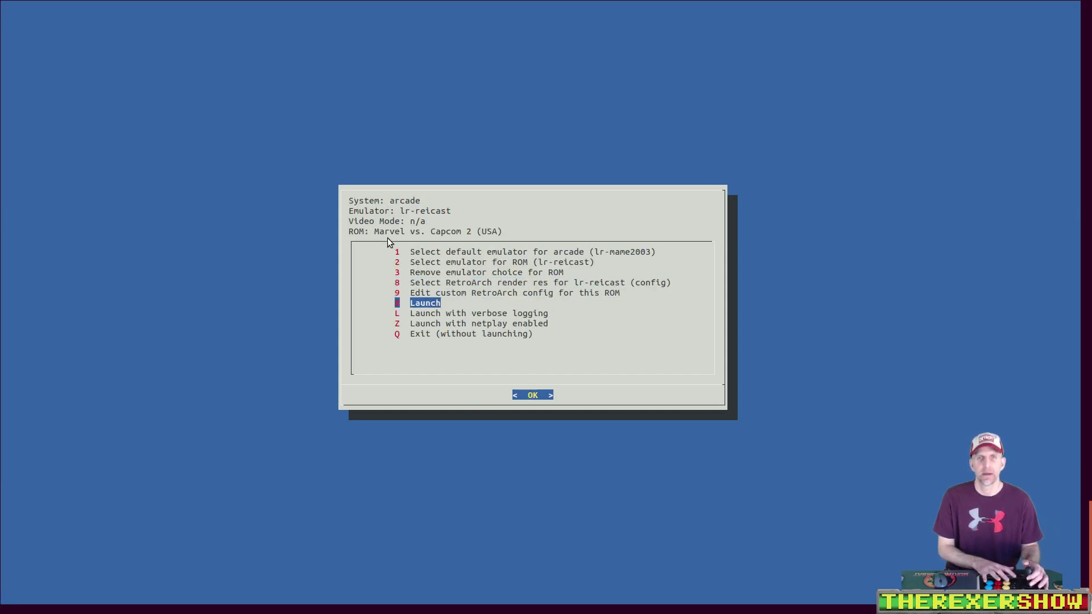